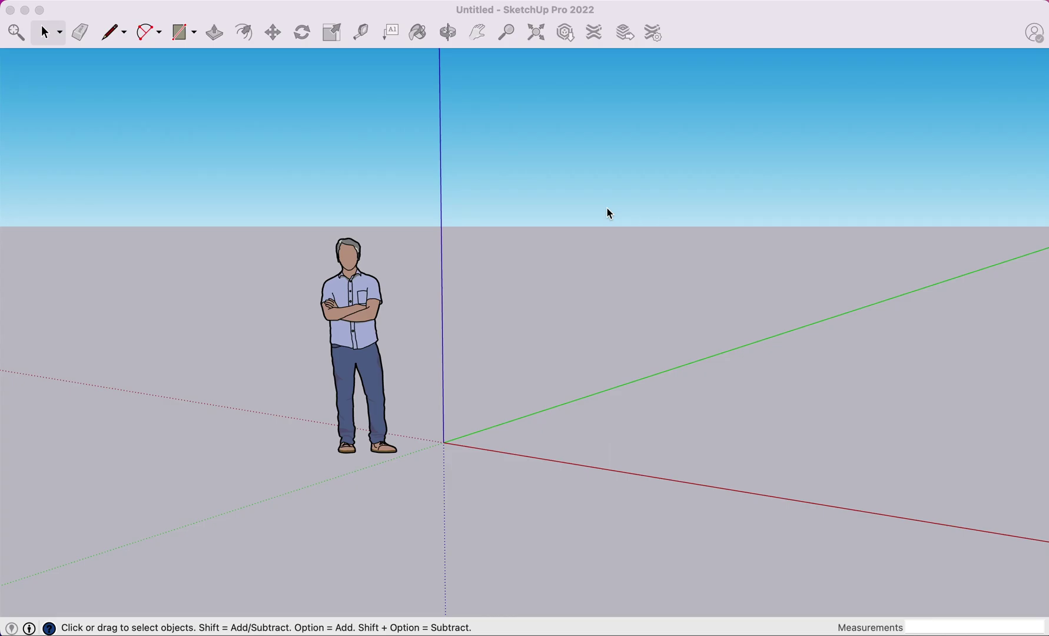
Pan the view up and left so the origin and the empty ground beside it fill the screen.
click(477, 32)
drag(611, 288, 573, 274)
click(448, 33)
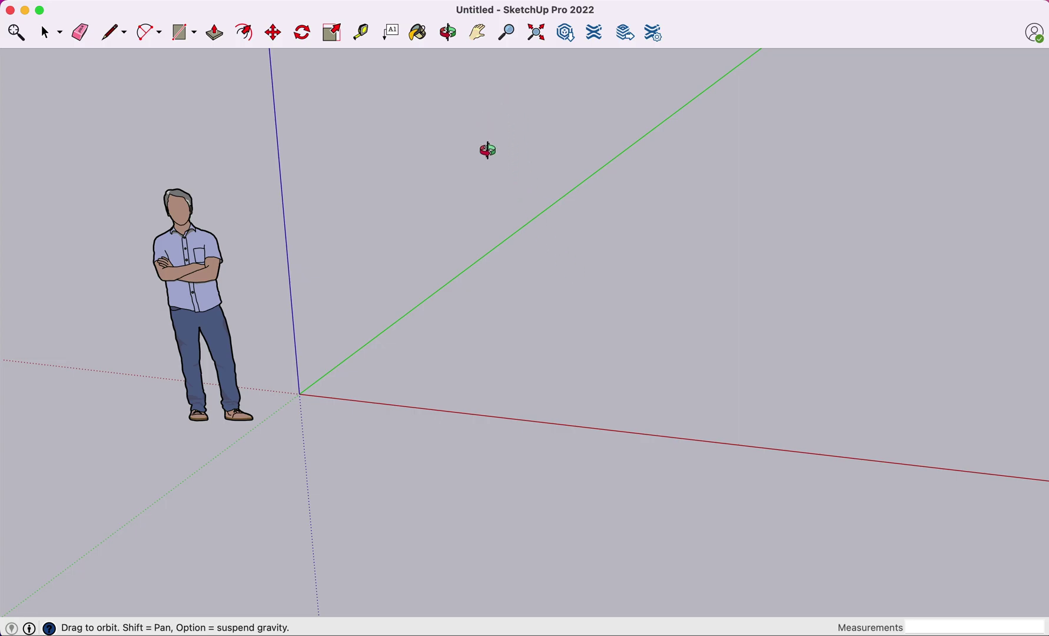
Draw a rectangle on the ground just right of the origin and make it a group.
key(r)
click(425, 323)
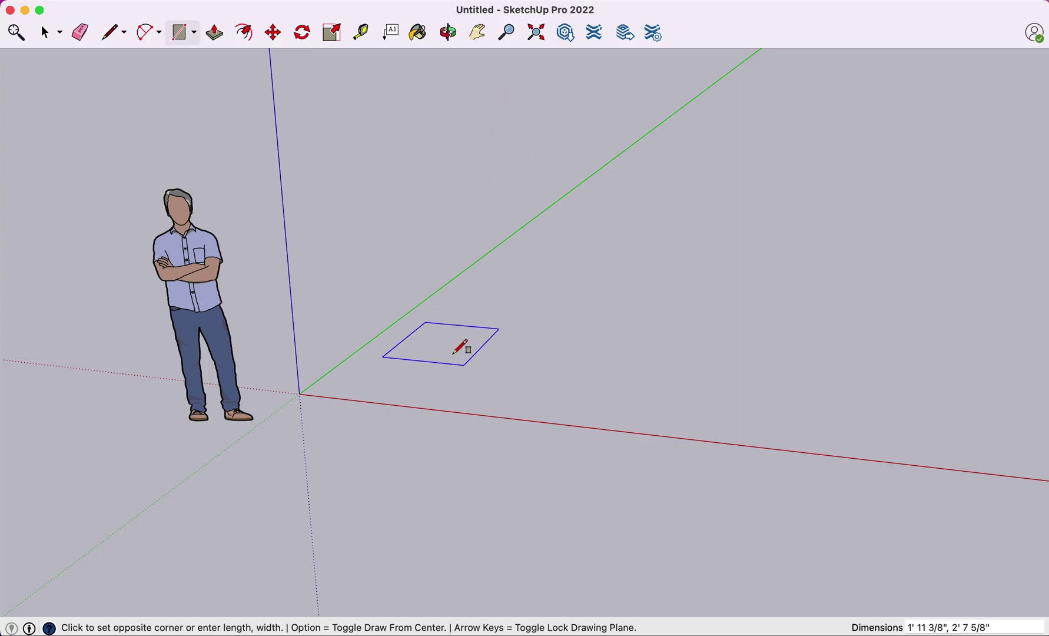
click(510, 384)
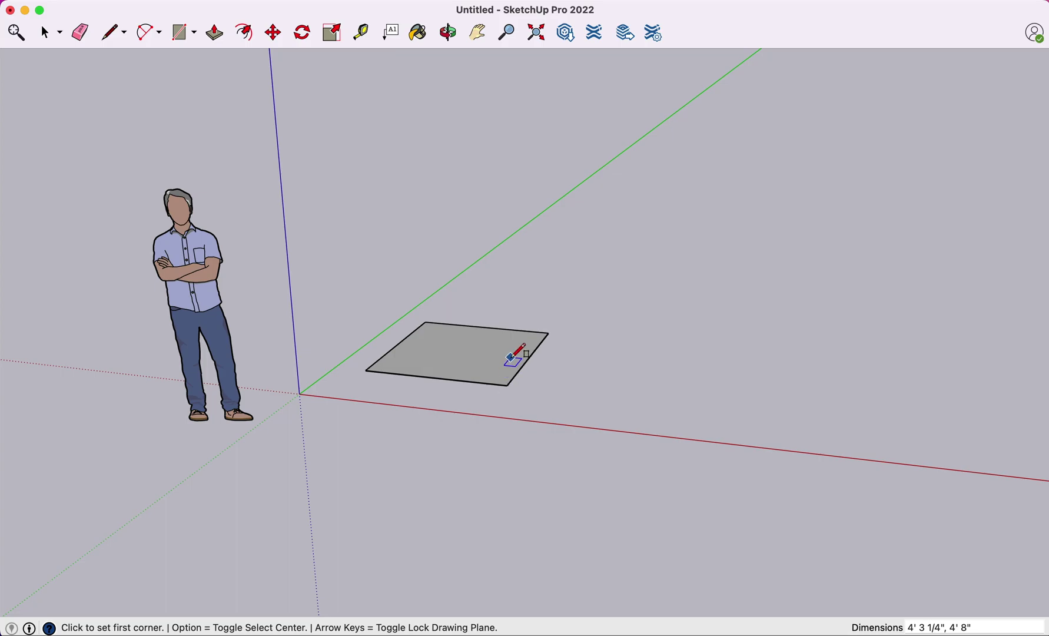
key(space)
double_click(485, 353)
right_click(485, 350)
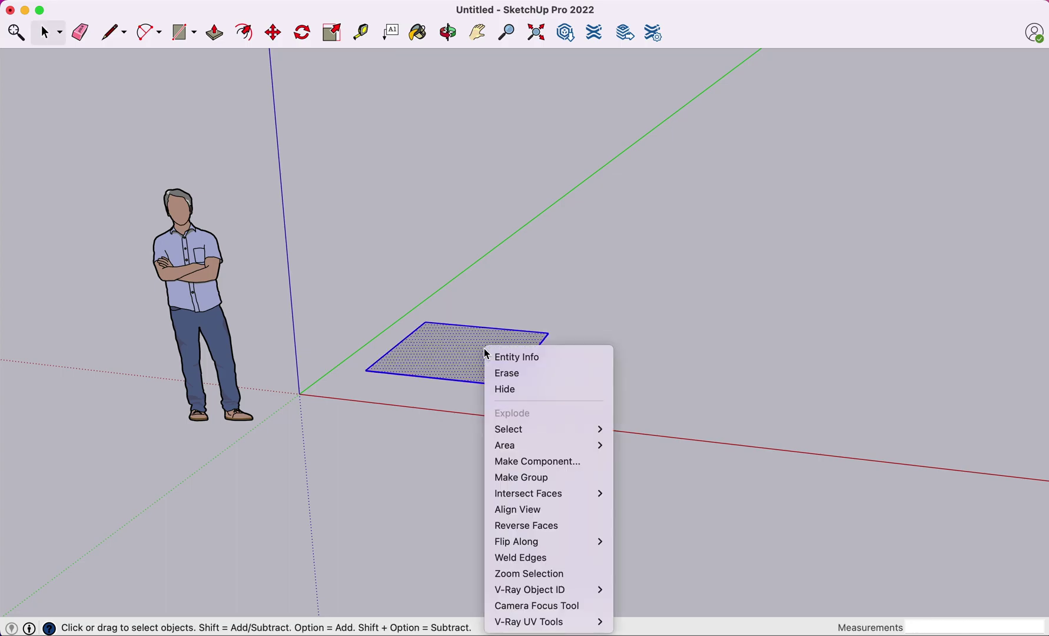
click(554, 478)
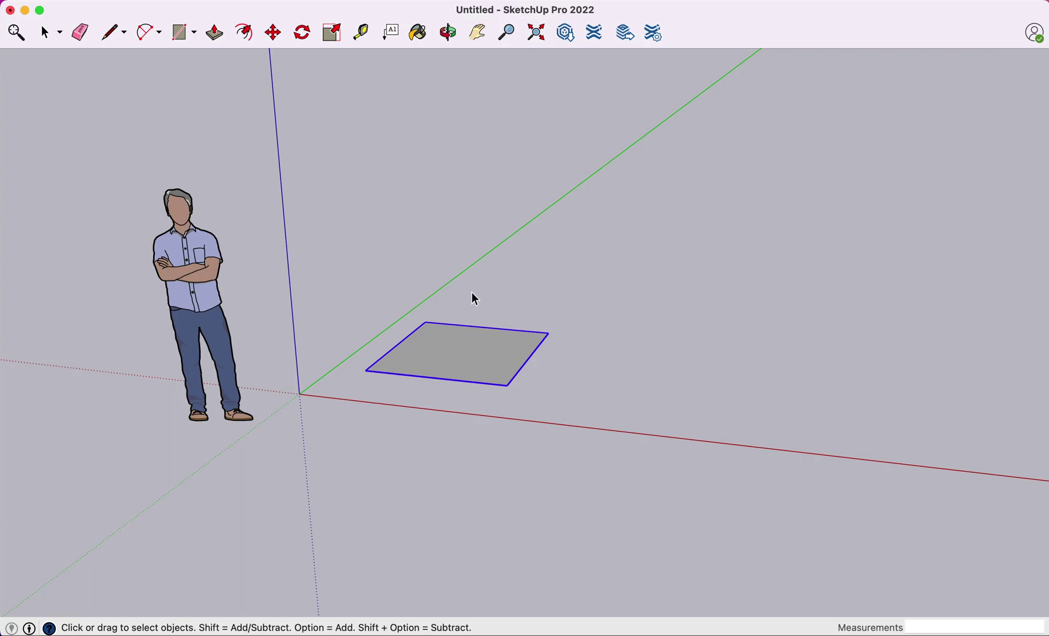
Inside the group, pull the rectangle up slightly into a thin slab.
double_click(463, 333)
key(p)
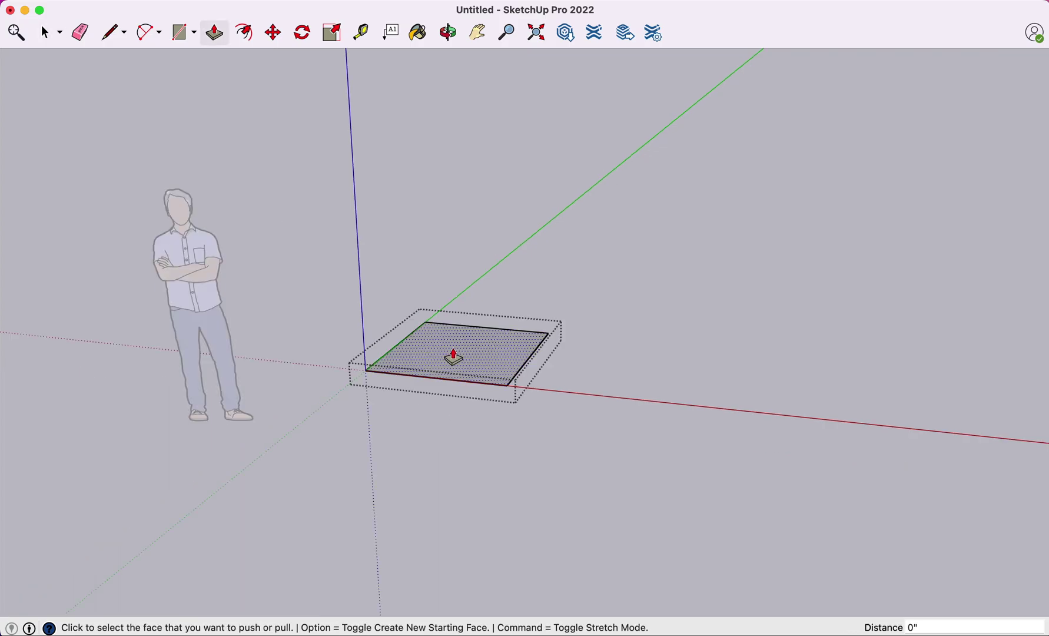
click(454, 356)
click(455, 347)
key(space)
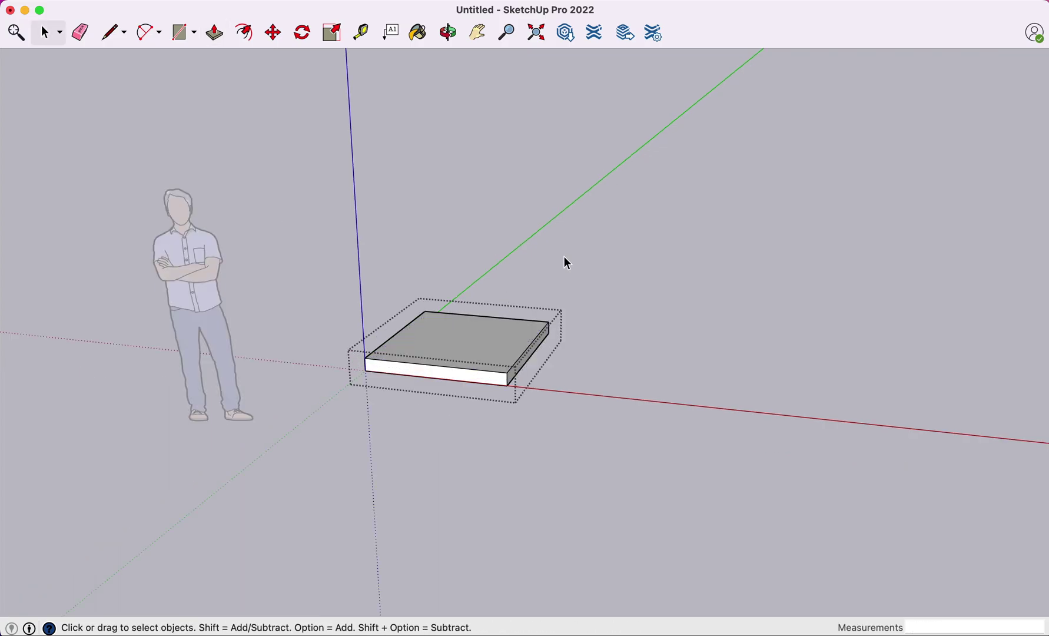
click(564, 256)
key(m)
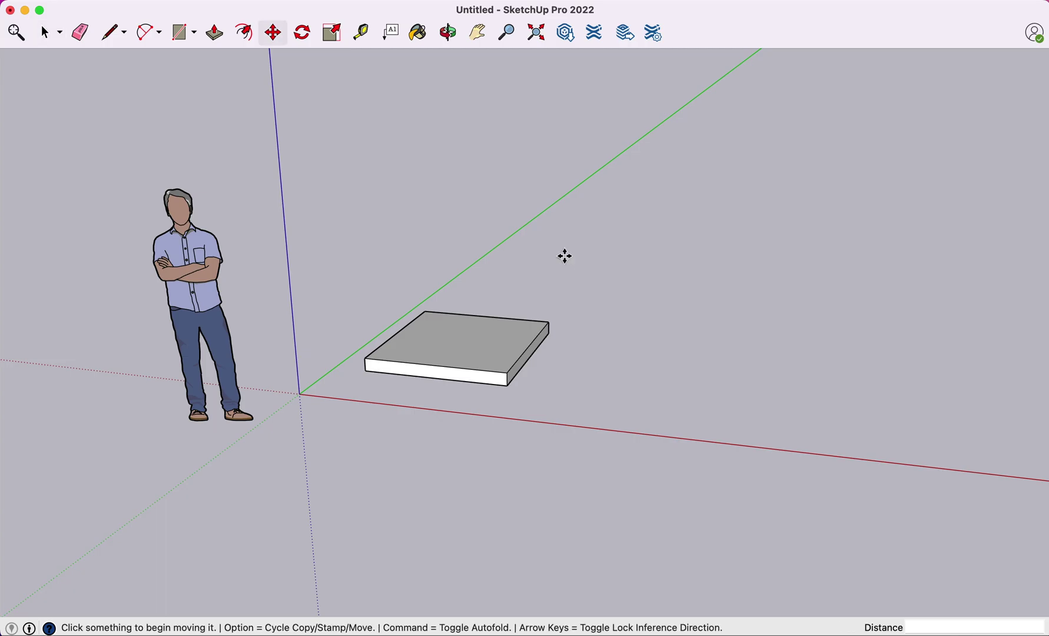
Copy the slab further along the red axis, then delete that copy.
click(508, 385)
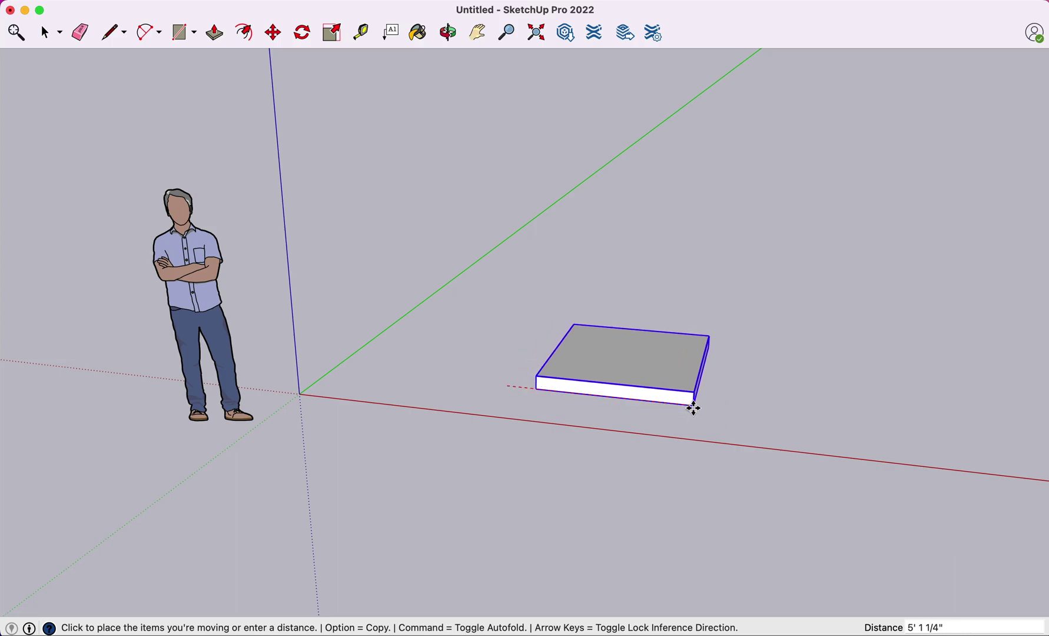
key(alt)
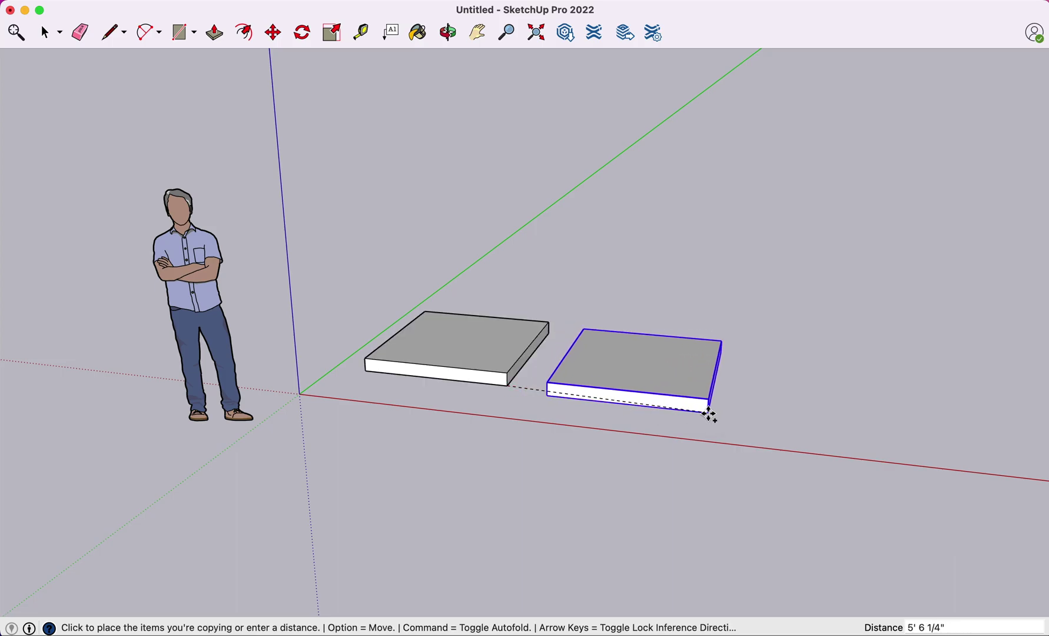
click(718, 411)
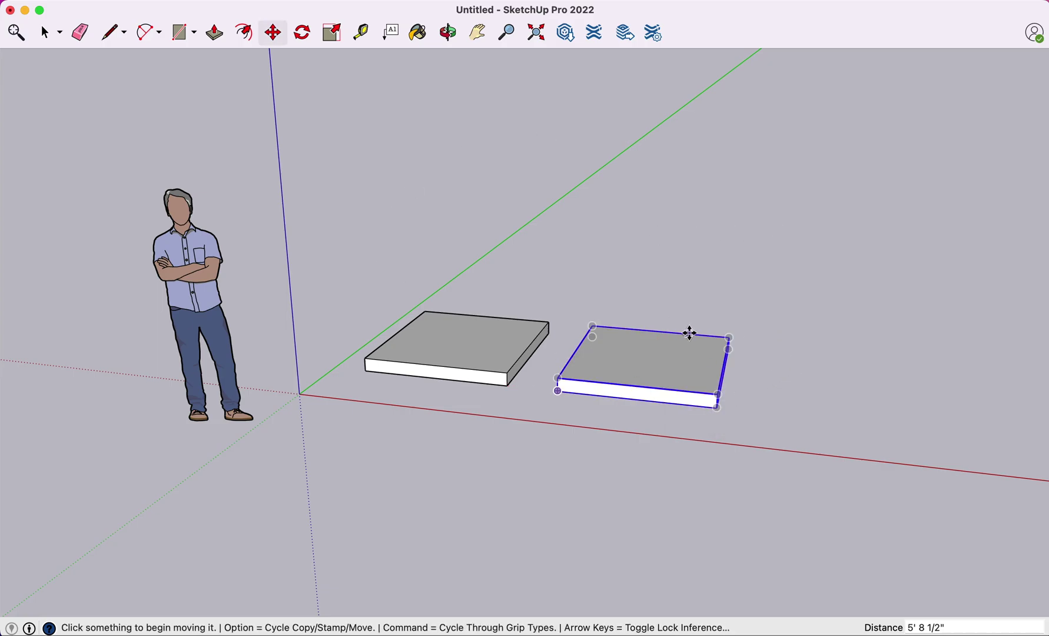
key(space)
click(701, 354)
key(Delete)
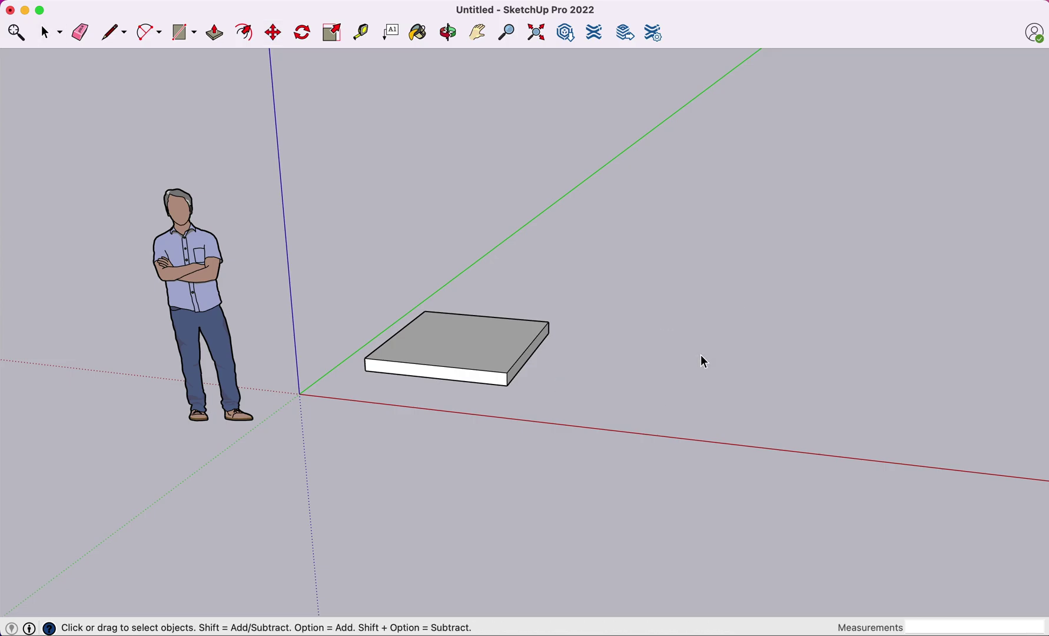
Paste a copy of the slab just right of the first one and deselect.
click(533, 343)
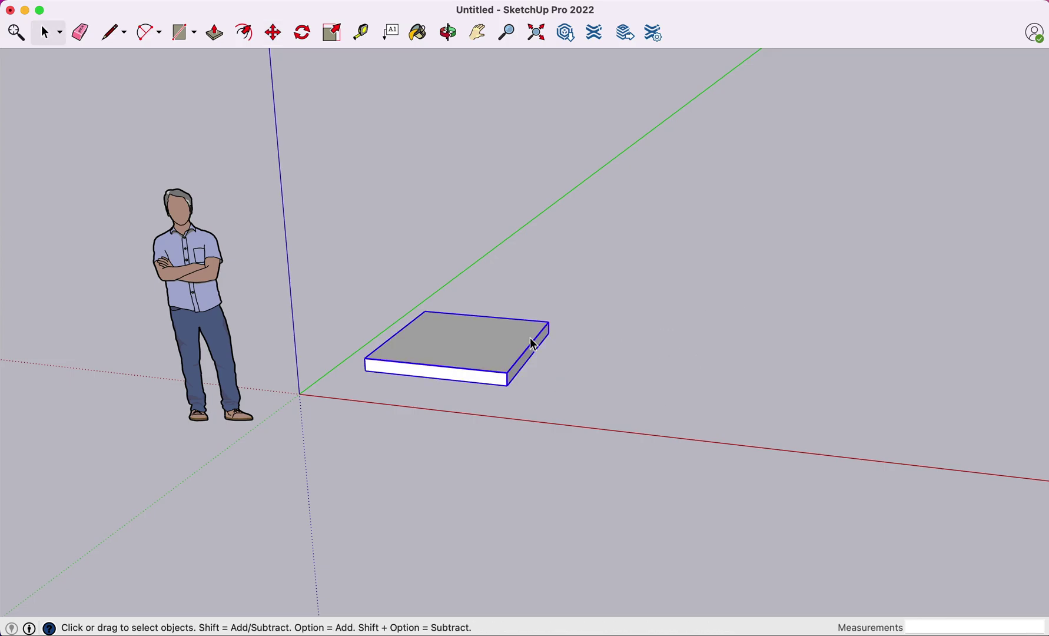
key(super+v)
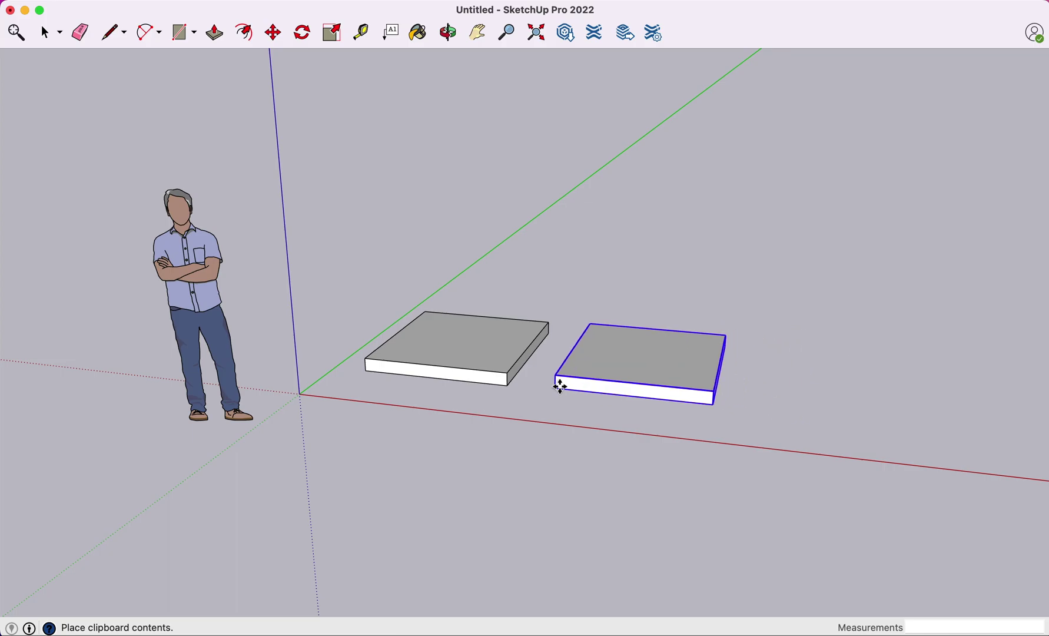
click(539, 393)
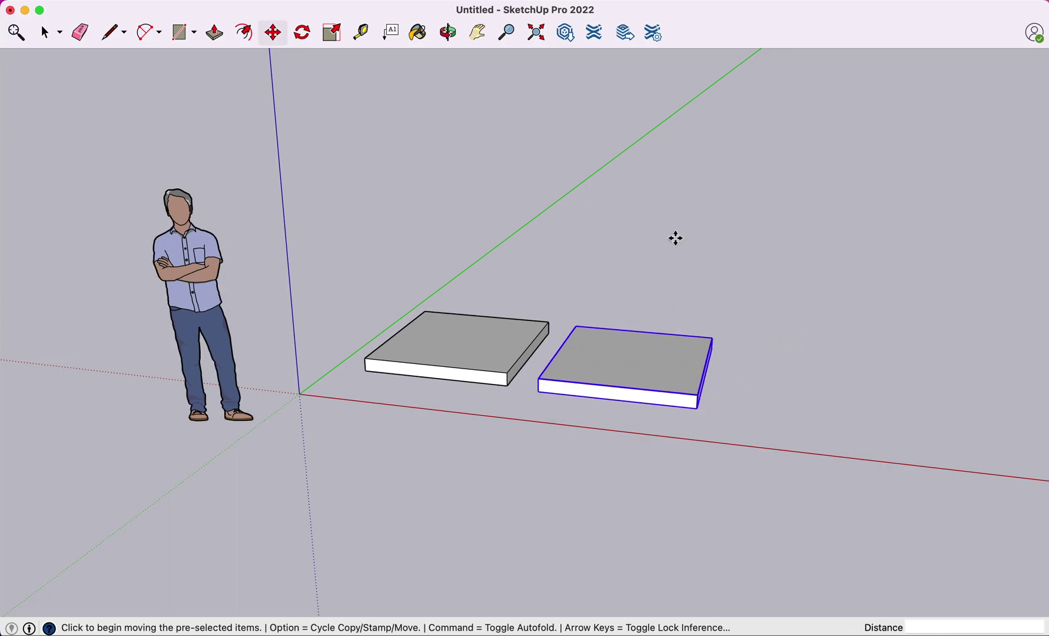
key(space)
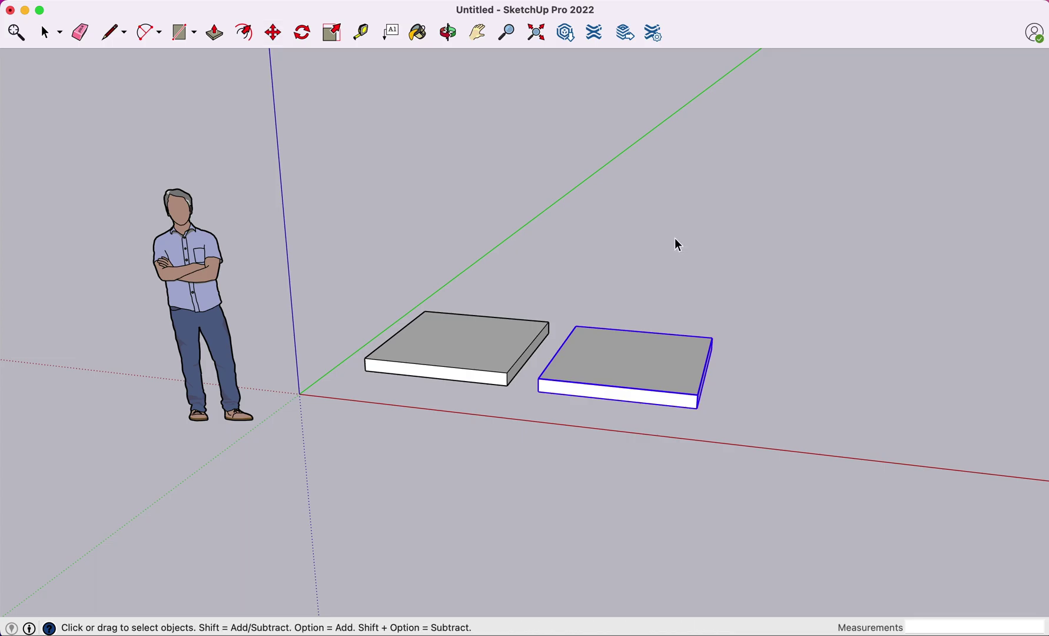
click(754, 307)
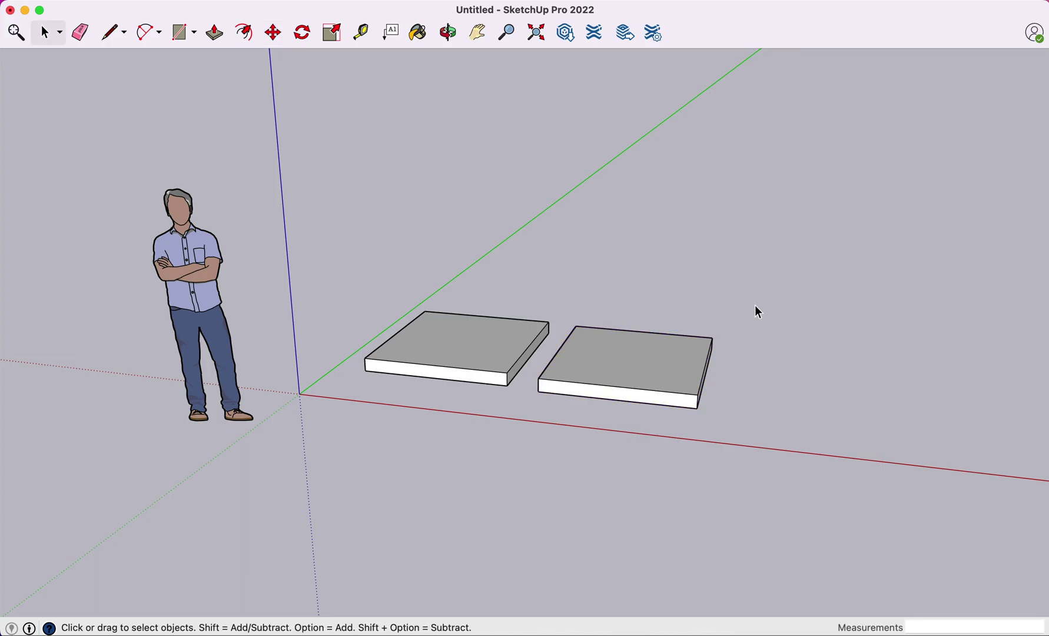
Inside the right slab's group, pull its top face up about 1' 11" into a tall box.
double_click(645, 369)
key(p)
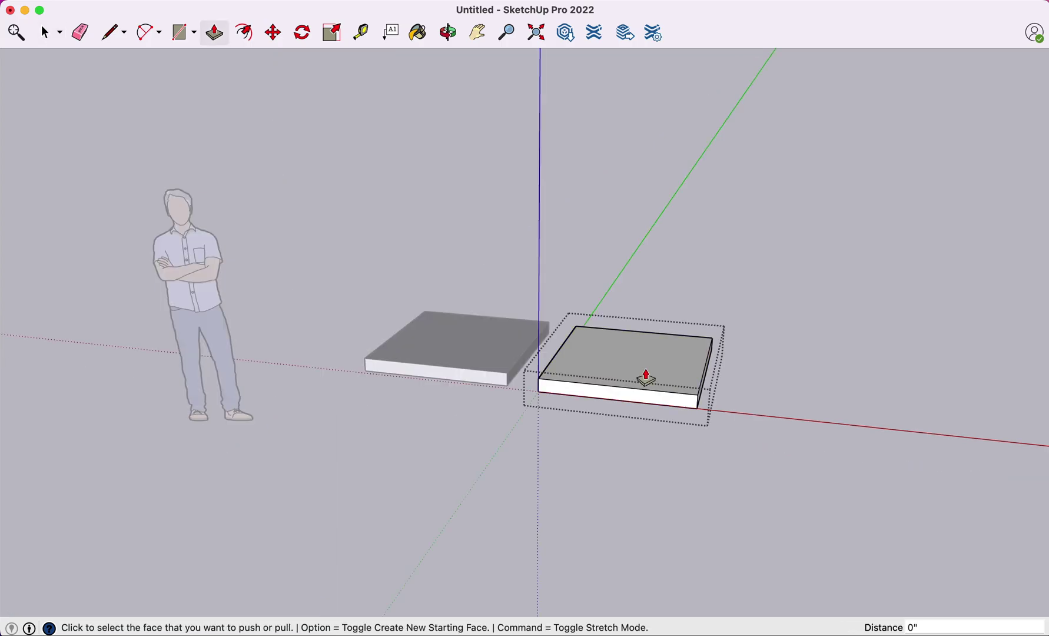
click(659, 367)
click(671, 307)
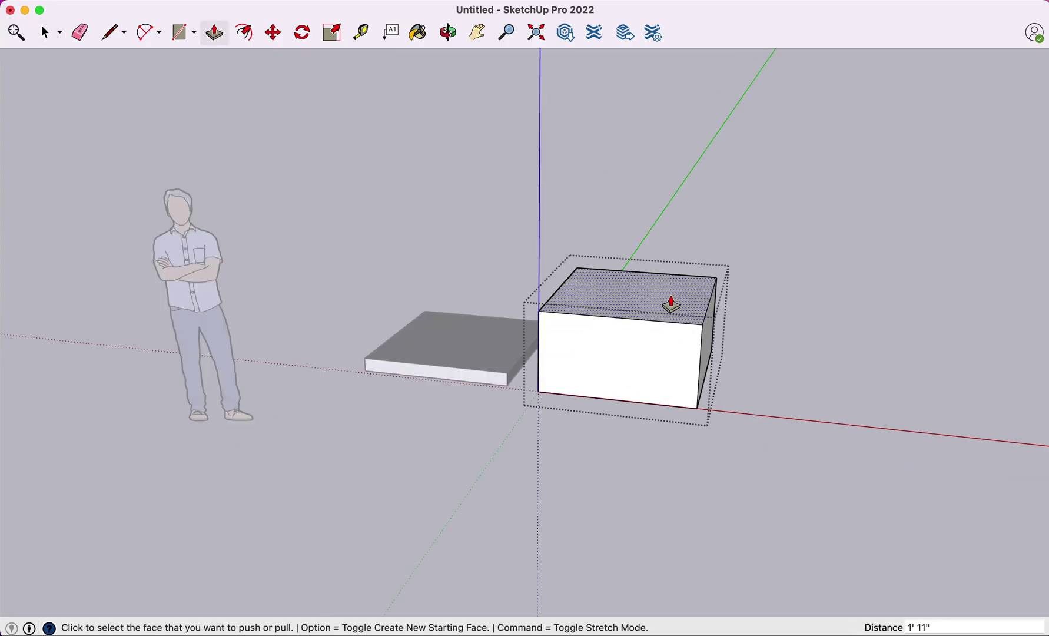
key(space)
click(722, 238)
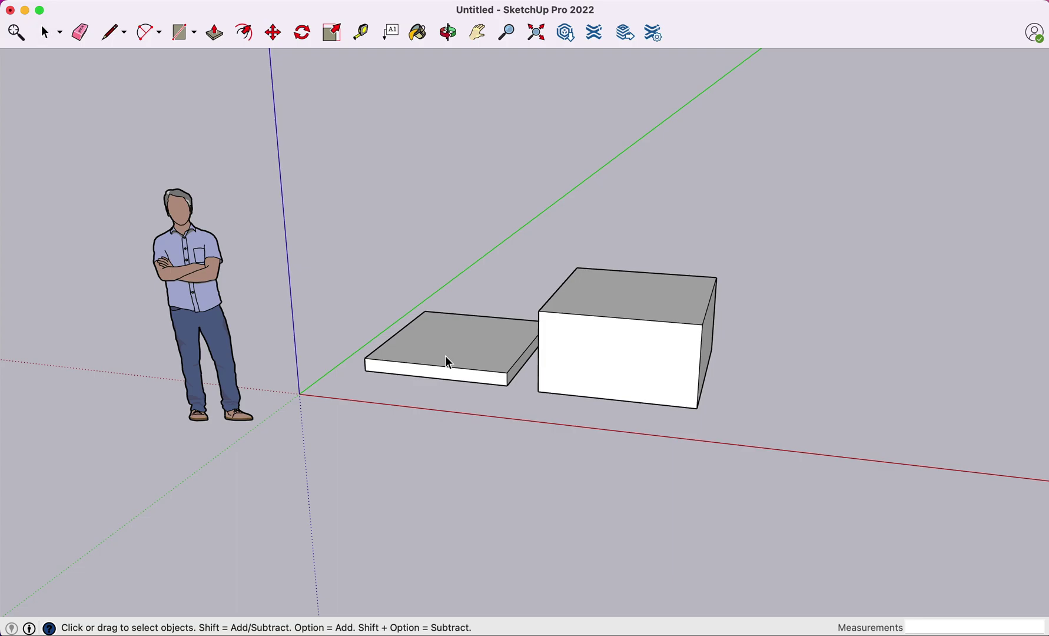
Delete the slab and box, then draw a new rectangle on the ground.
drag(335, 230, 760, 422)
key(Delete)
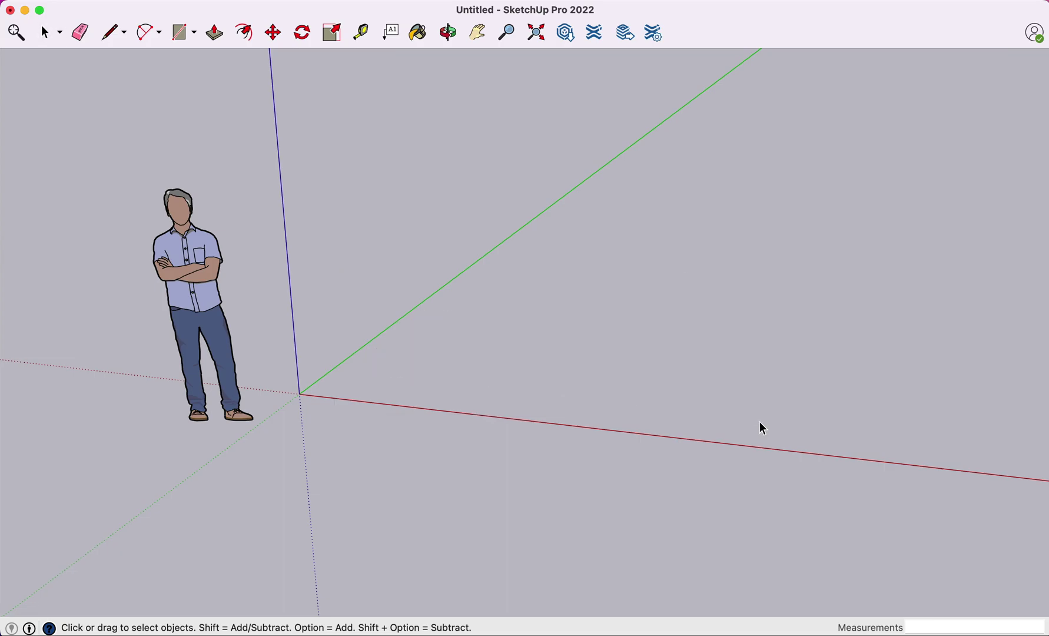
key(r)
click(446, 311)
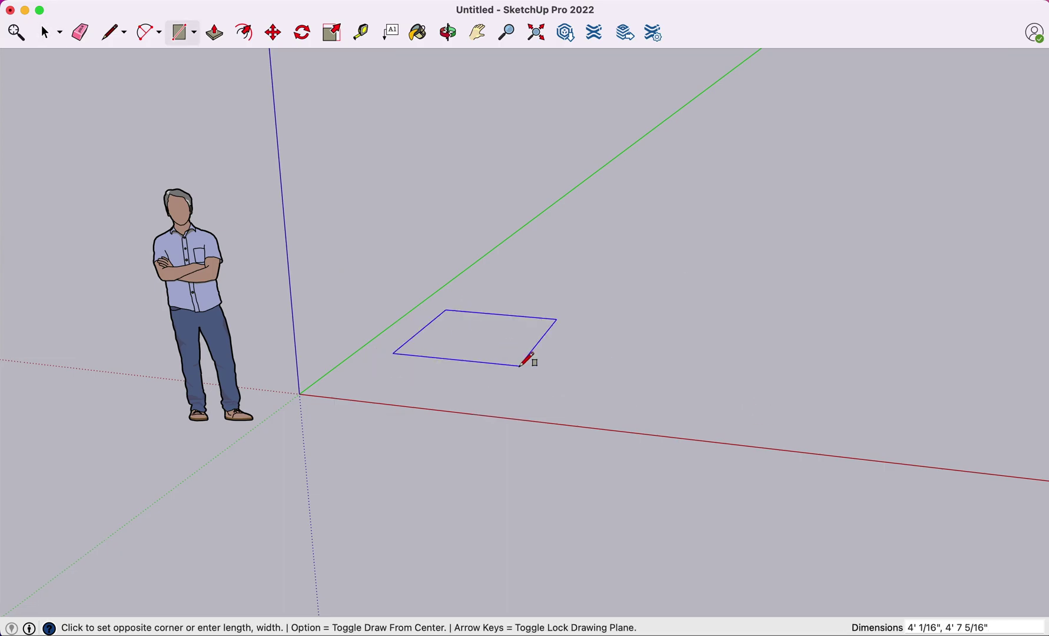
click(524, 387)
key(space)
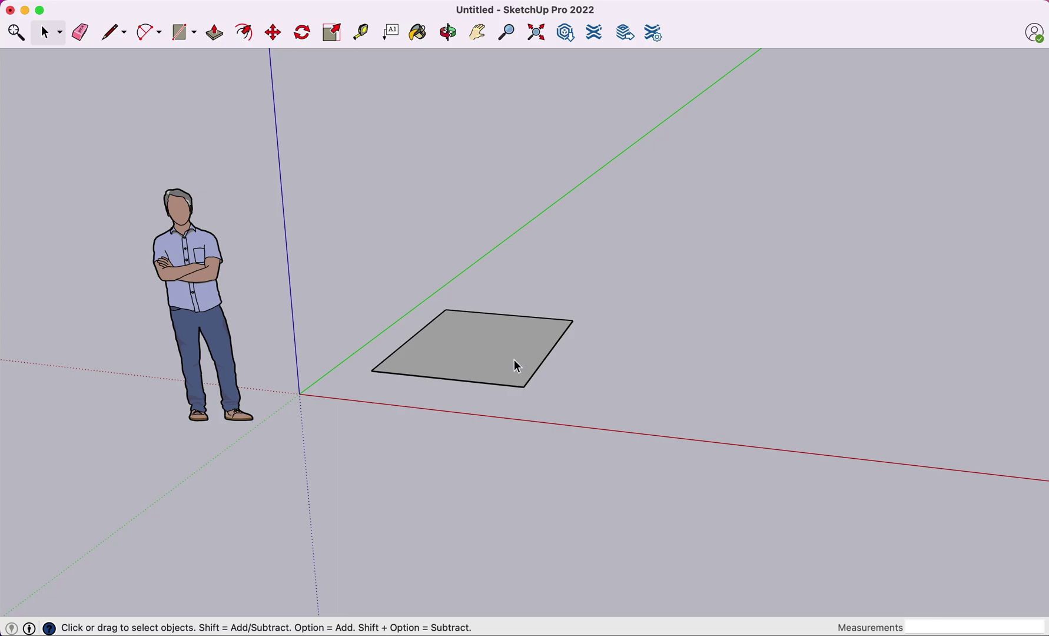
Make the rectangle a component named 'My First Component', described 'A simple test component'.
double_click(509, 347)
right_click(509, 347)
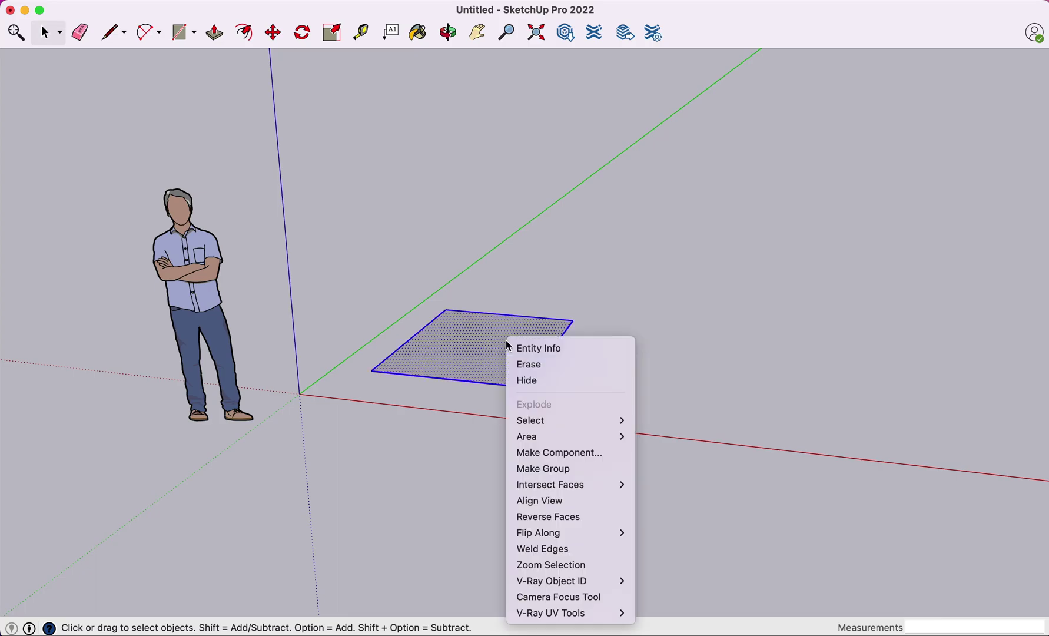
click(588, 454)
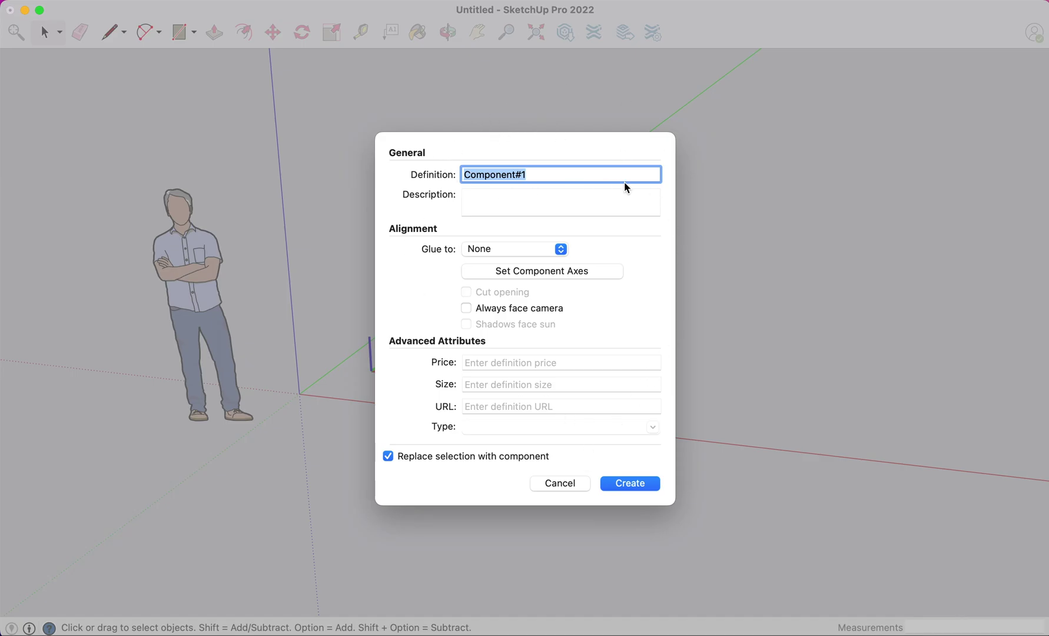
text(My First)
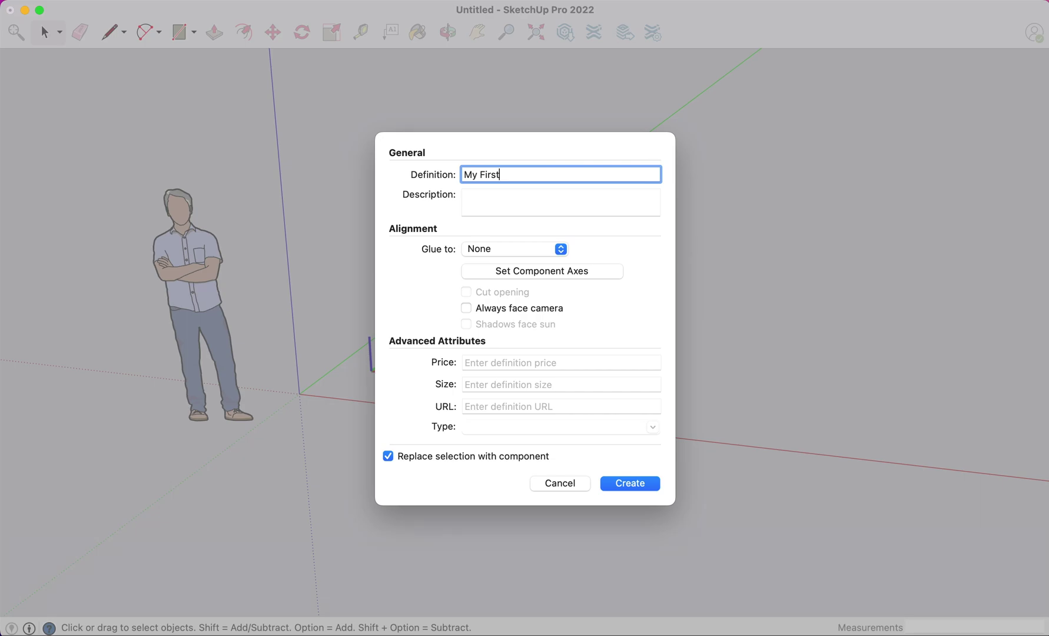
text( Component)
click(562, 191)
text(A sim)
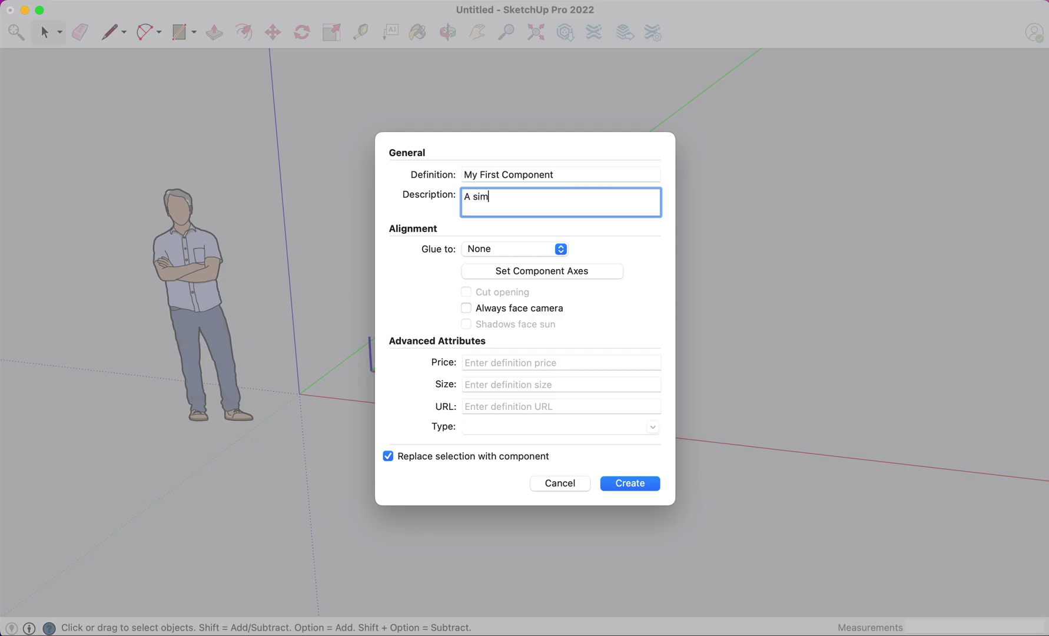
text(ple test component)
click(627, 483)
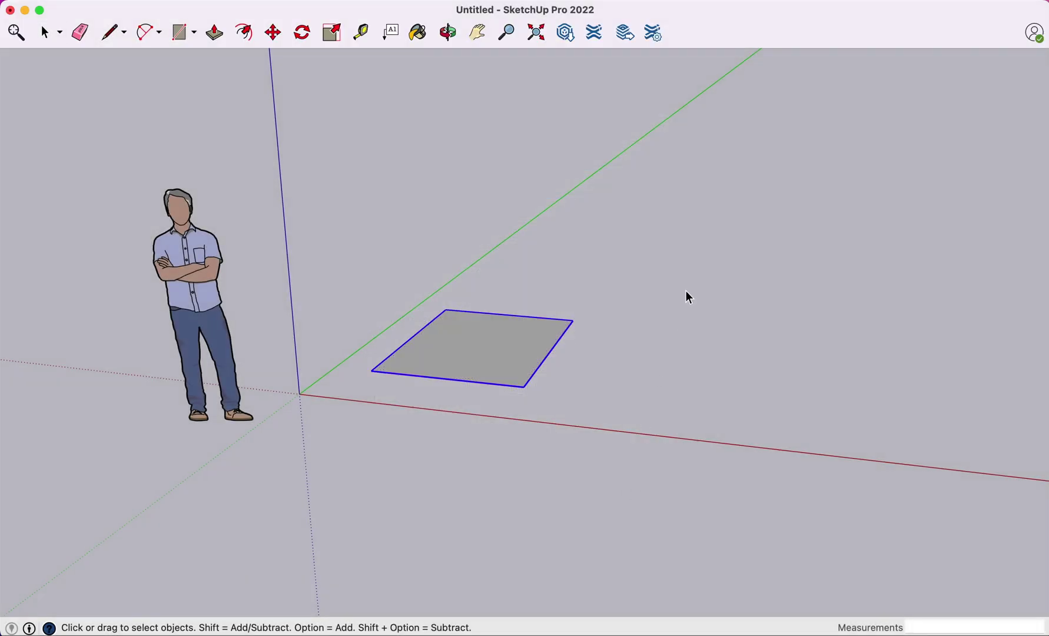
Inside the component, extrude the rectangle up into a low box.
double_click(486, 339)
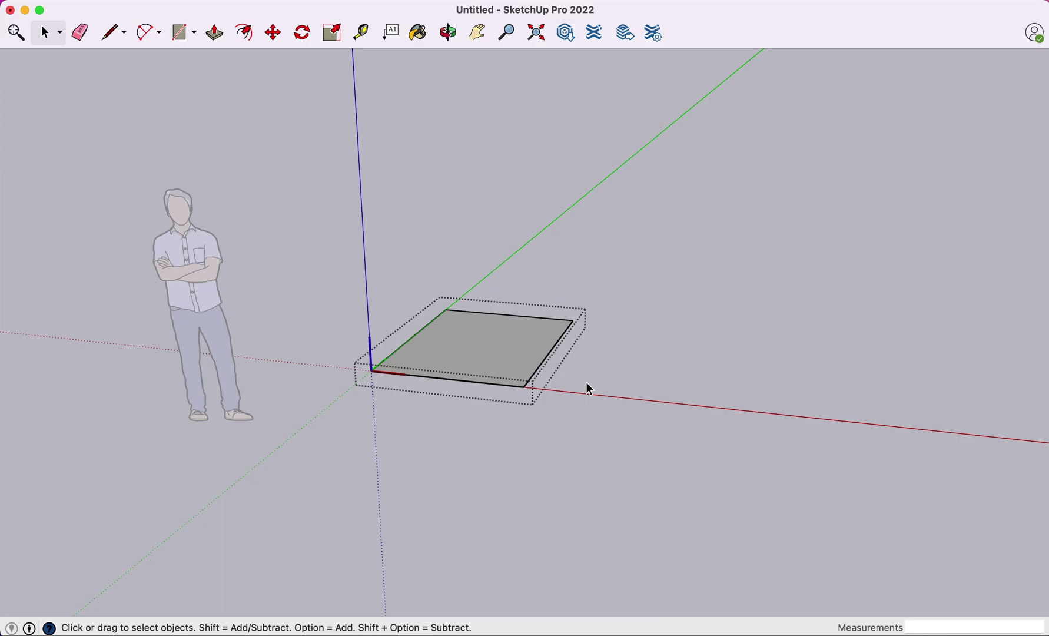
key(p)
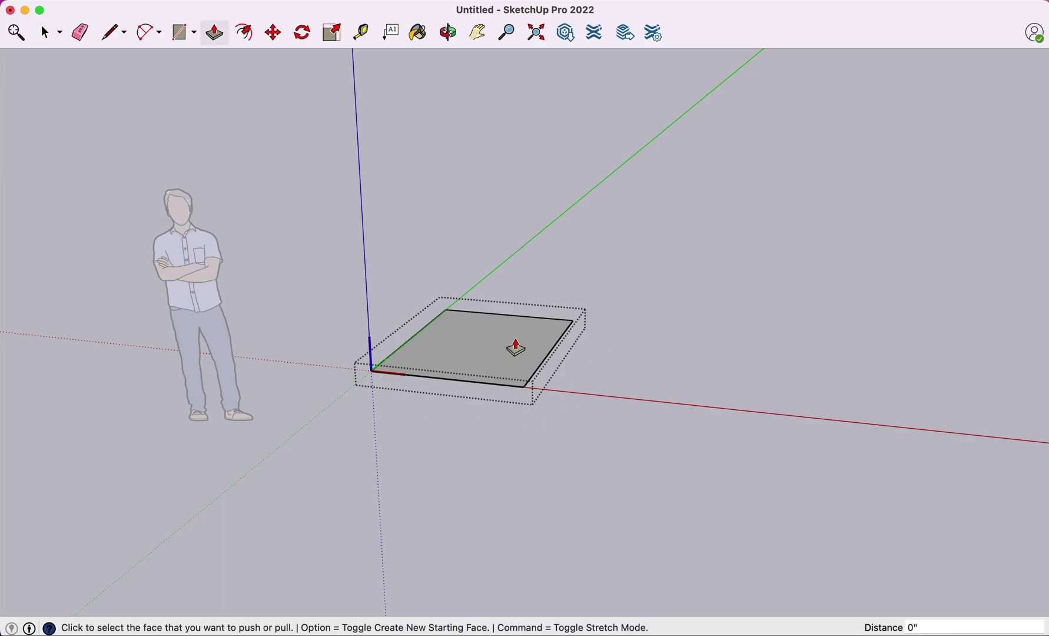
click(480, 356)
click(478, 330)
key(space)
click(598, 230)
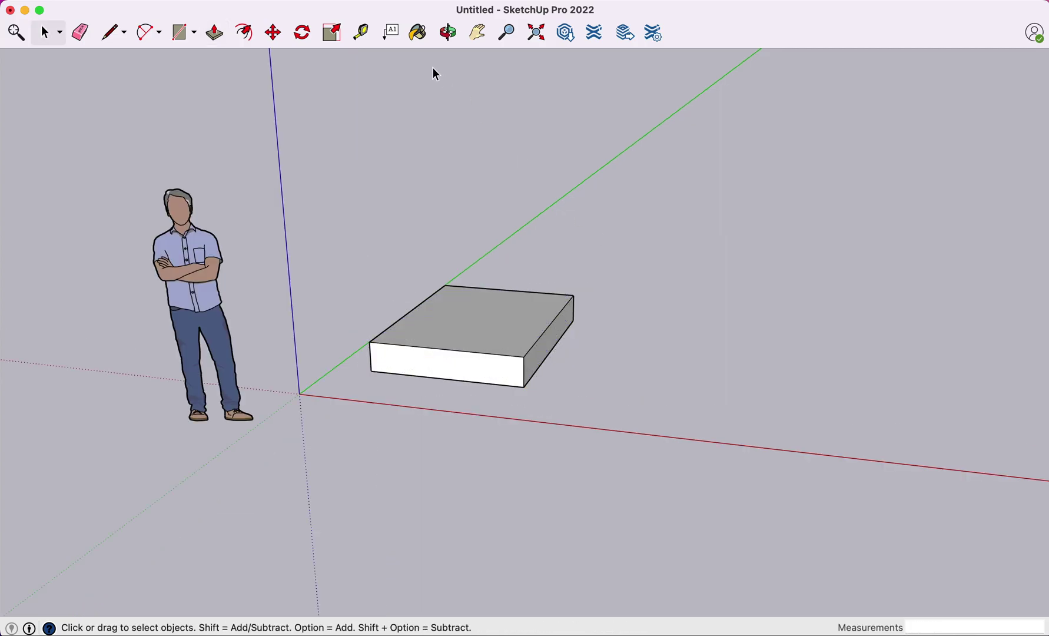
Copy the box along the red axis to sit beside the original.
key(m)
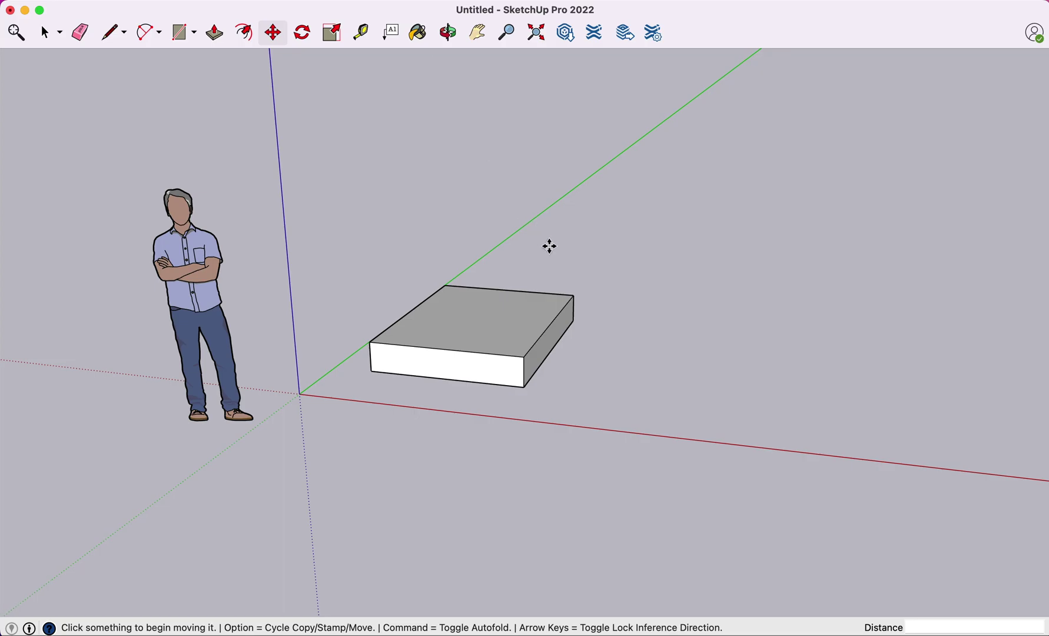
click(524, 388)
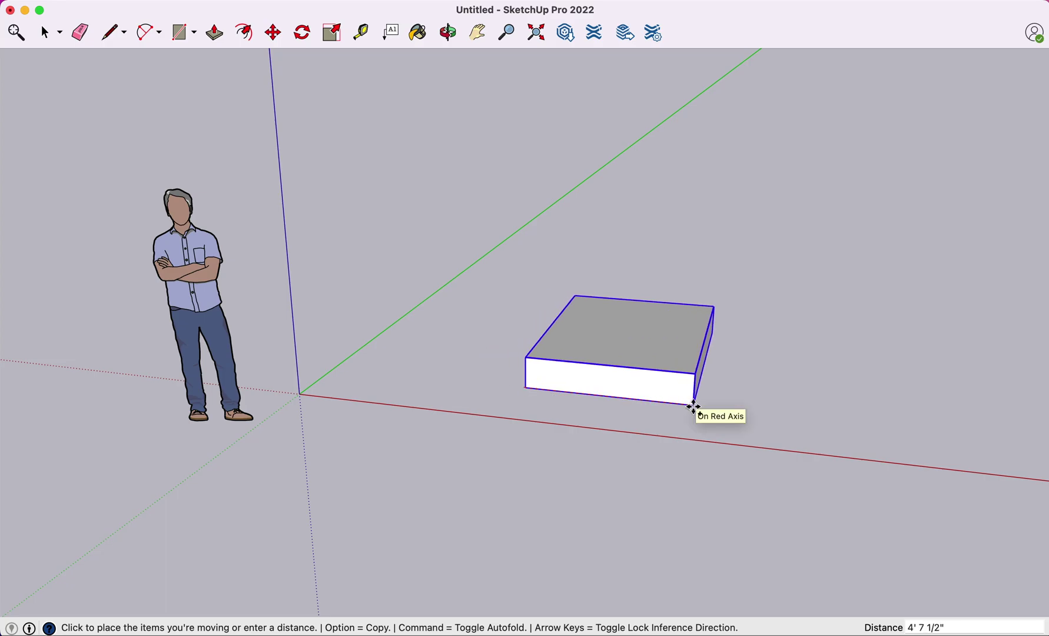
key(alt)
click(732, 414)
key(space)
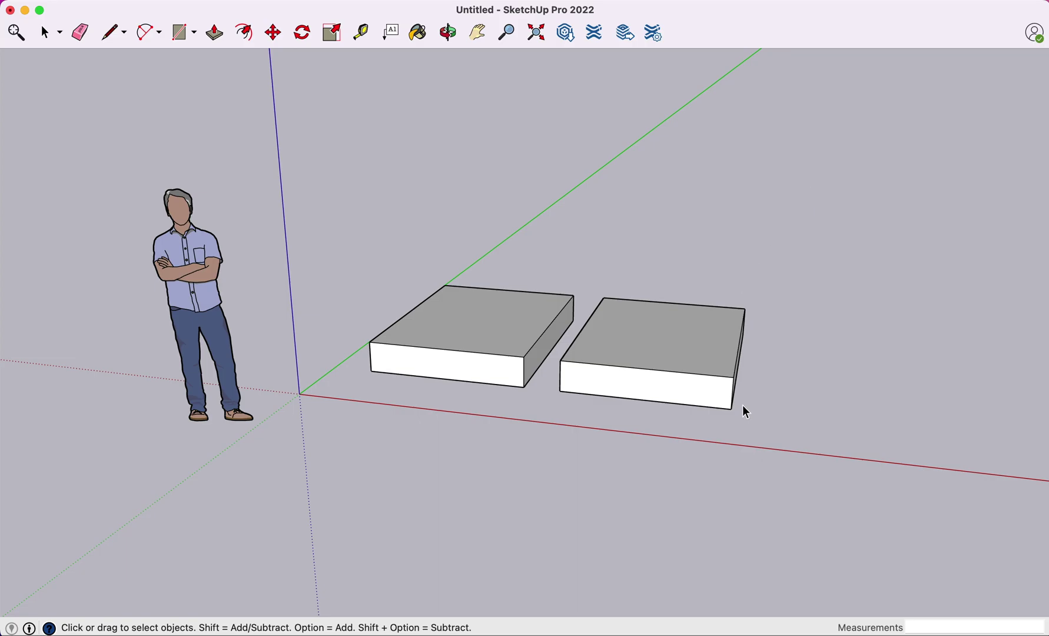
Push/pull the right box's top face upward so both component boxes become much taller.
double_click(682, 332)
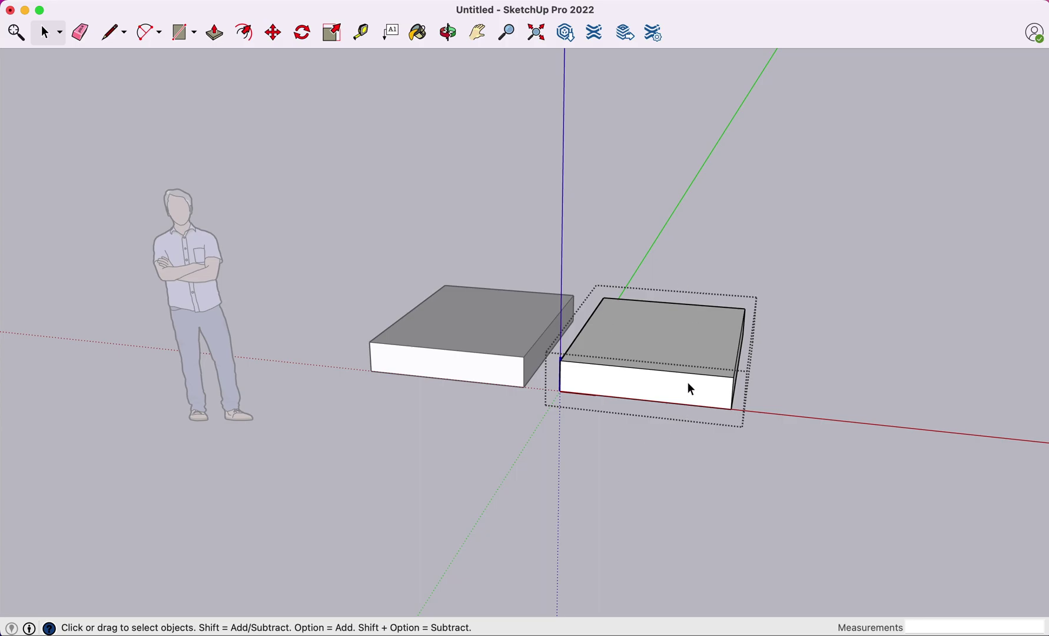
key(p)
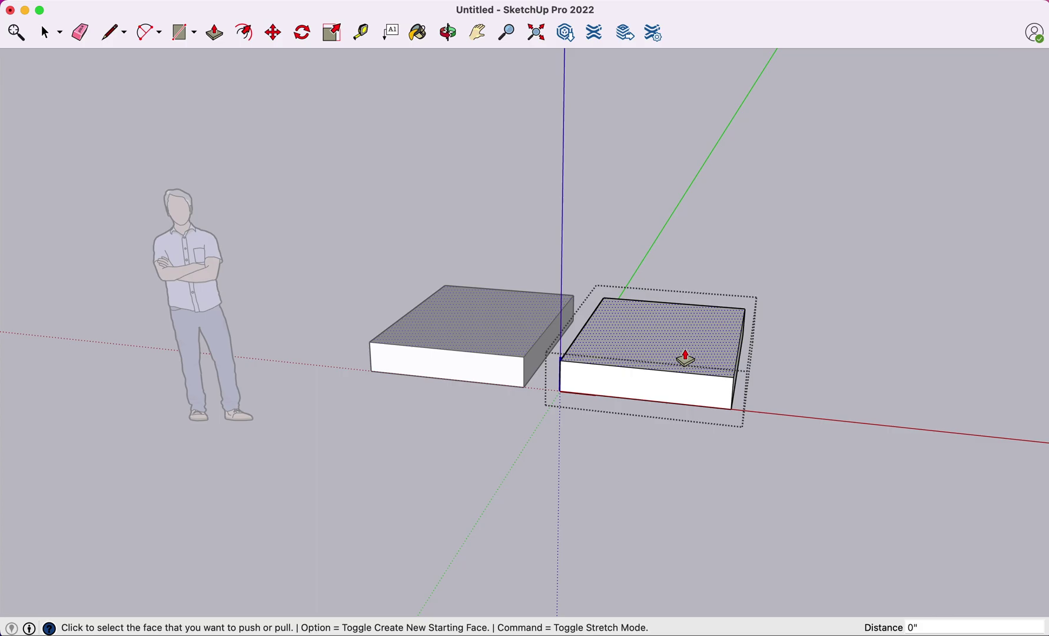
key(space)
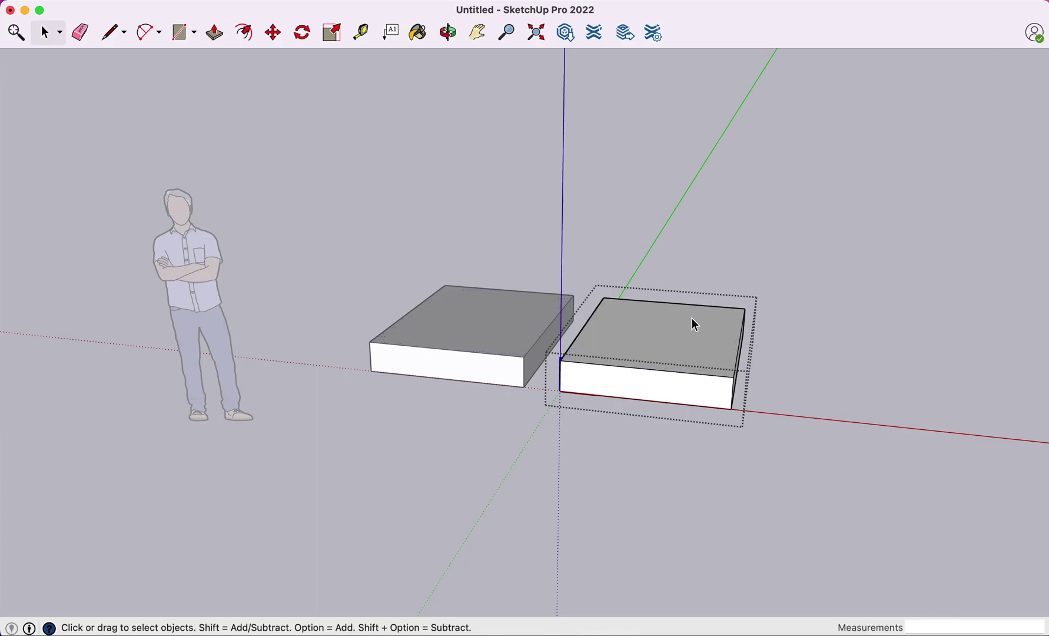
click(691, 318)
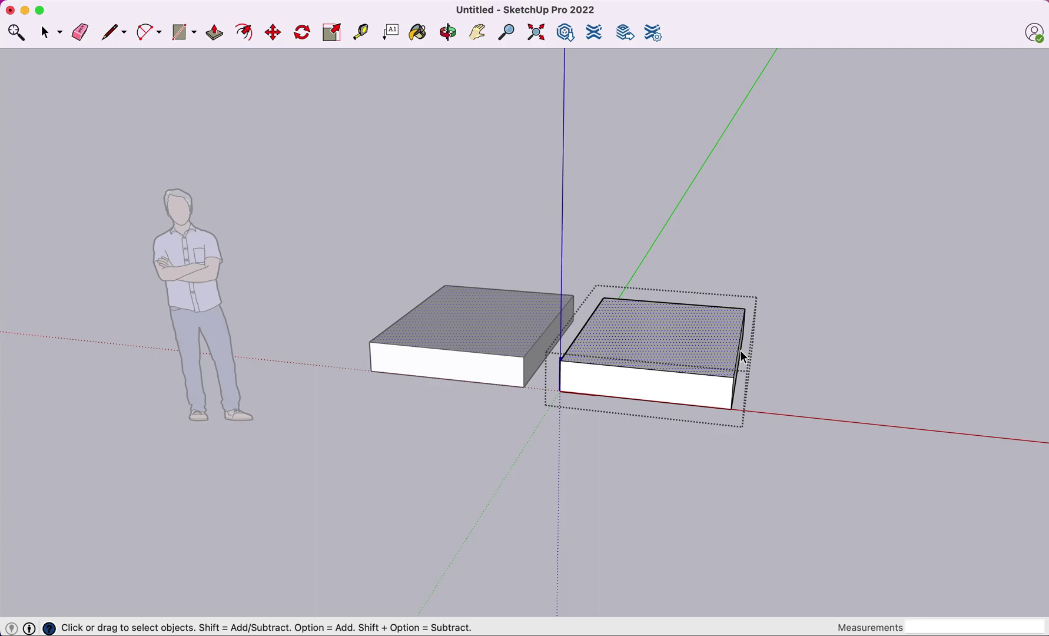
key(p)
click(683, 348)
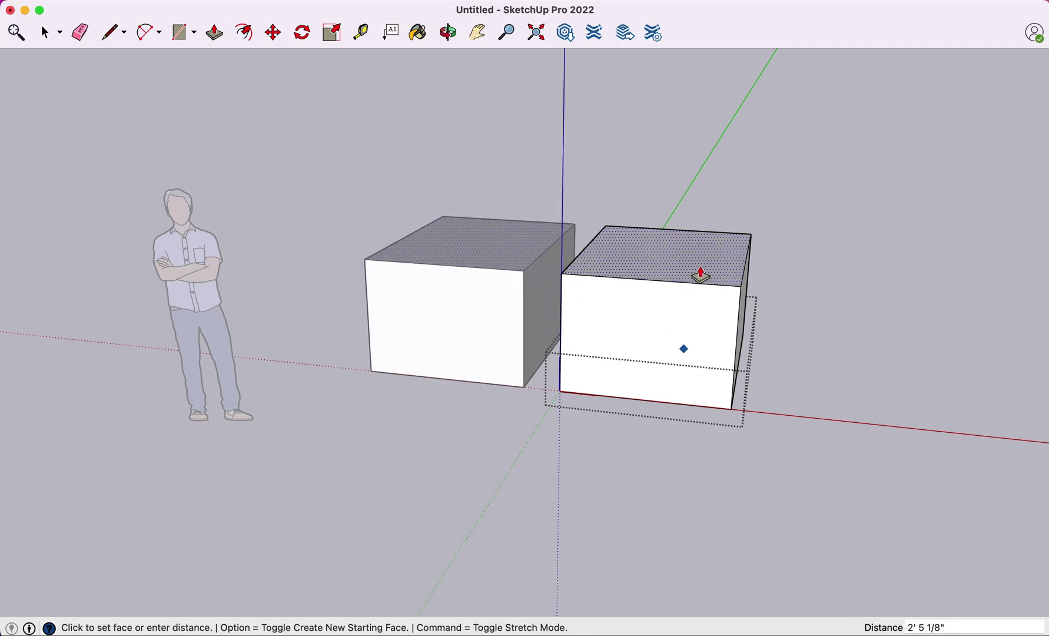
key(Escape)
key(space)
click(803, 220)
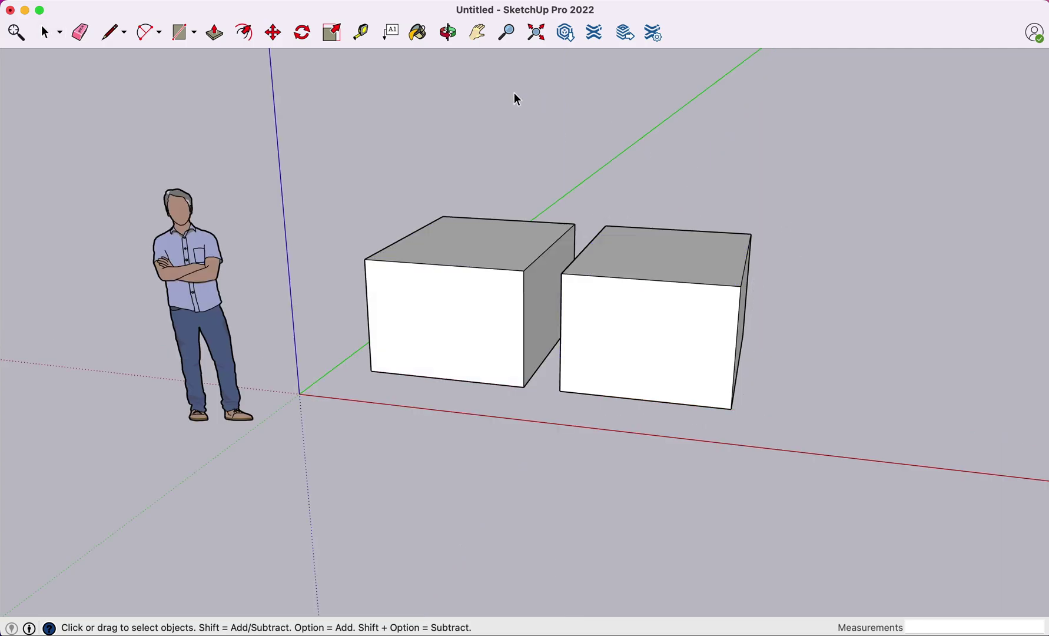
click(478, 33)
drag(698, 210, 540, 202)
Copy the right box further along the red axis as a third box.
key(m)
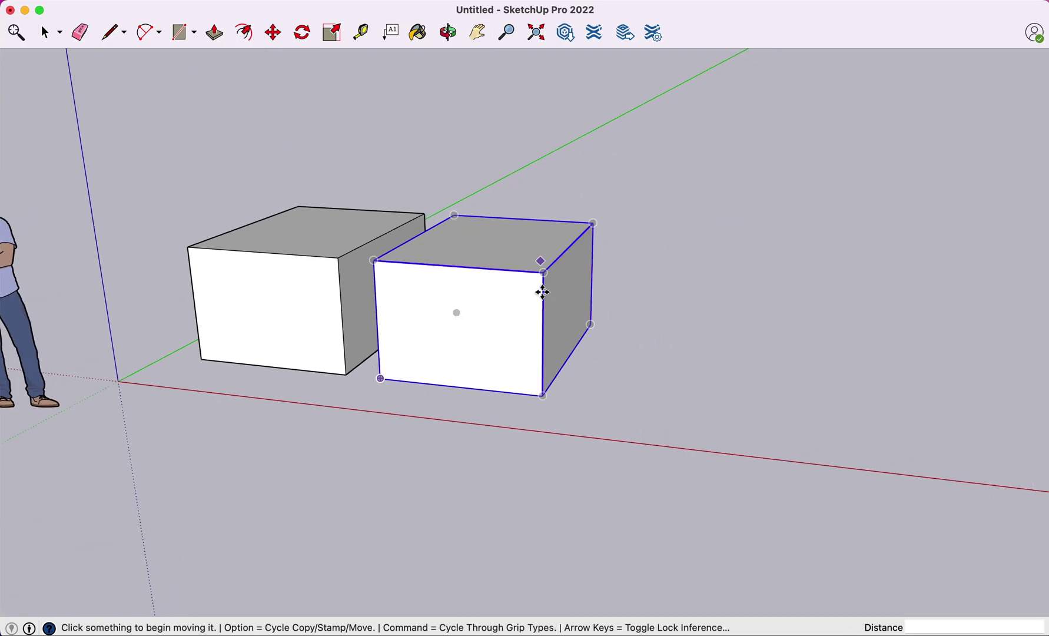
click(542, 396)
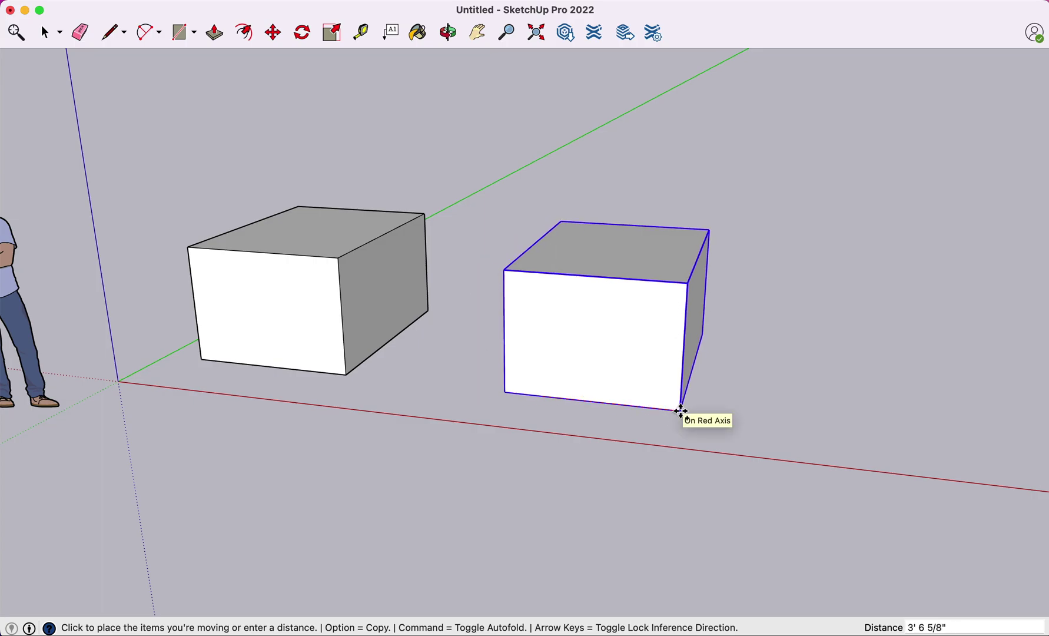
key(alt)
click(792, 422)
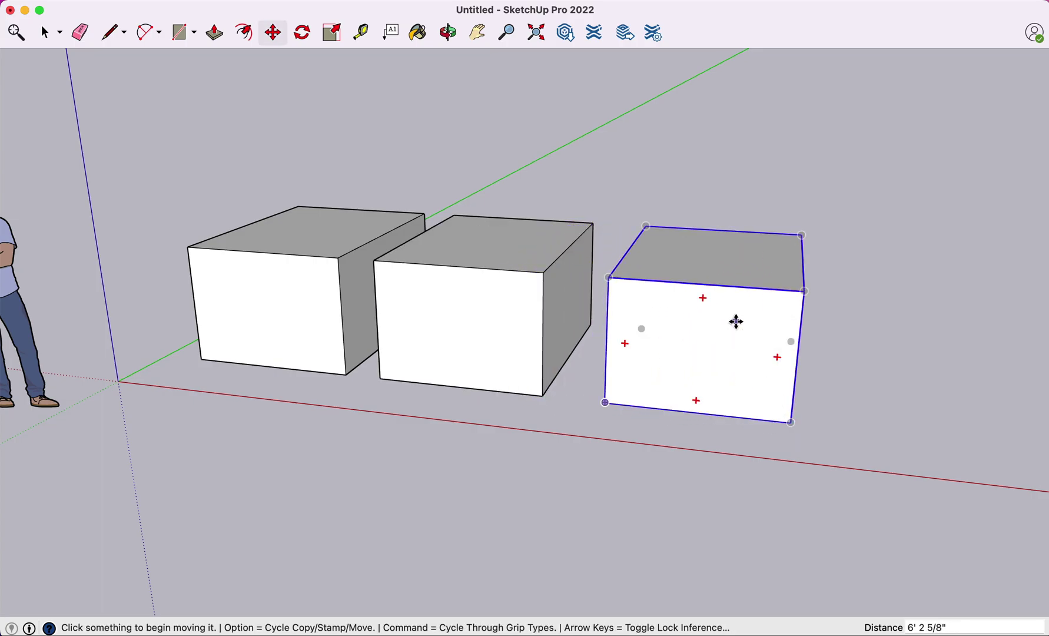
key(space)
Inside the middle box, push its front face outward so all three boxes get deeper.
double_click(547, 241)
key(p)
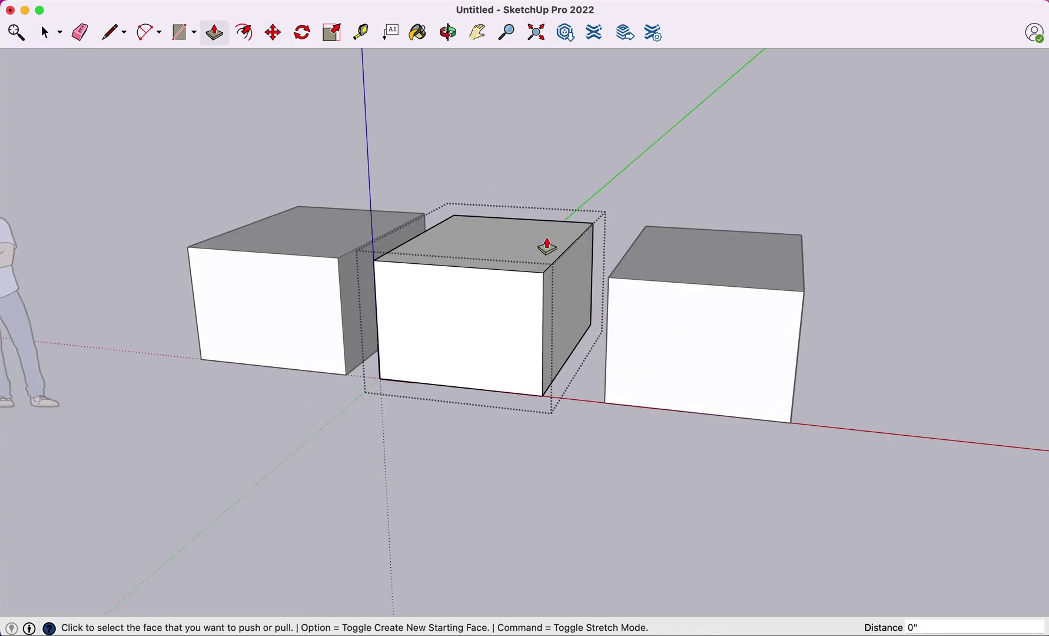
drag(509, 243, 508, 170)
key(space)
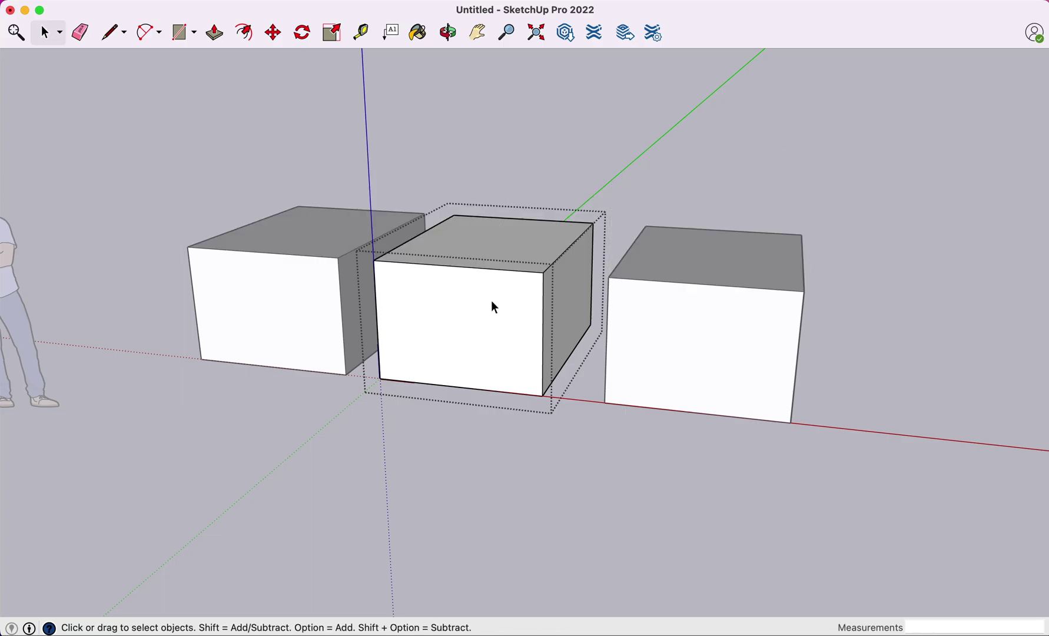
key(p)
drag(493, 307, 484, 334)
key(space)
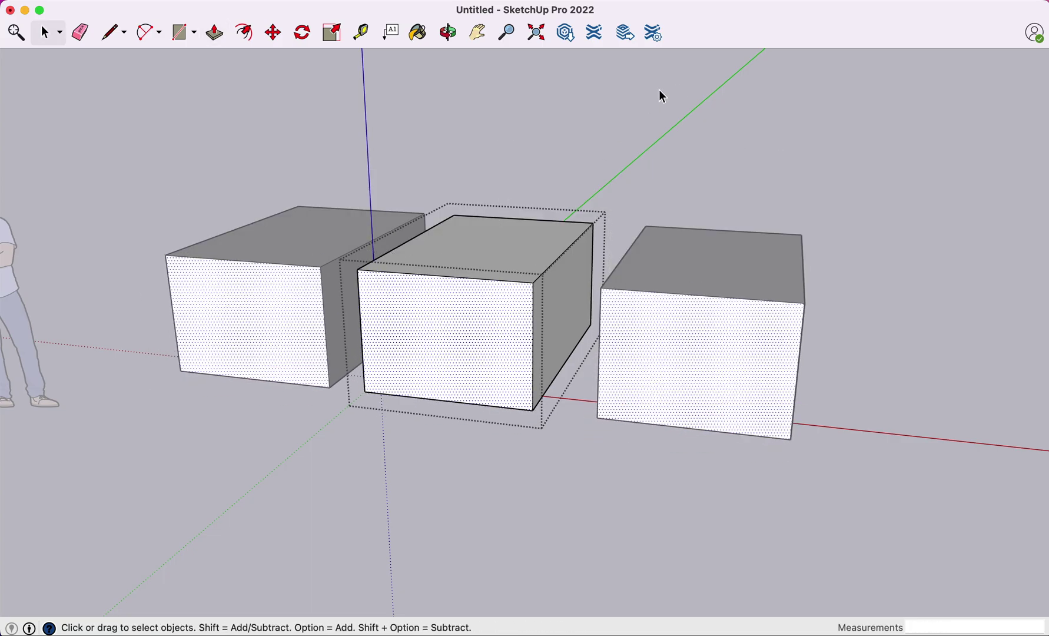
click(659, 119)
Pan, zoom and orbit to look down on the three boxes.
key(o)
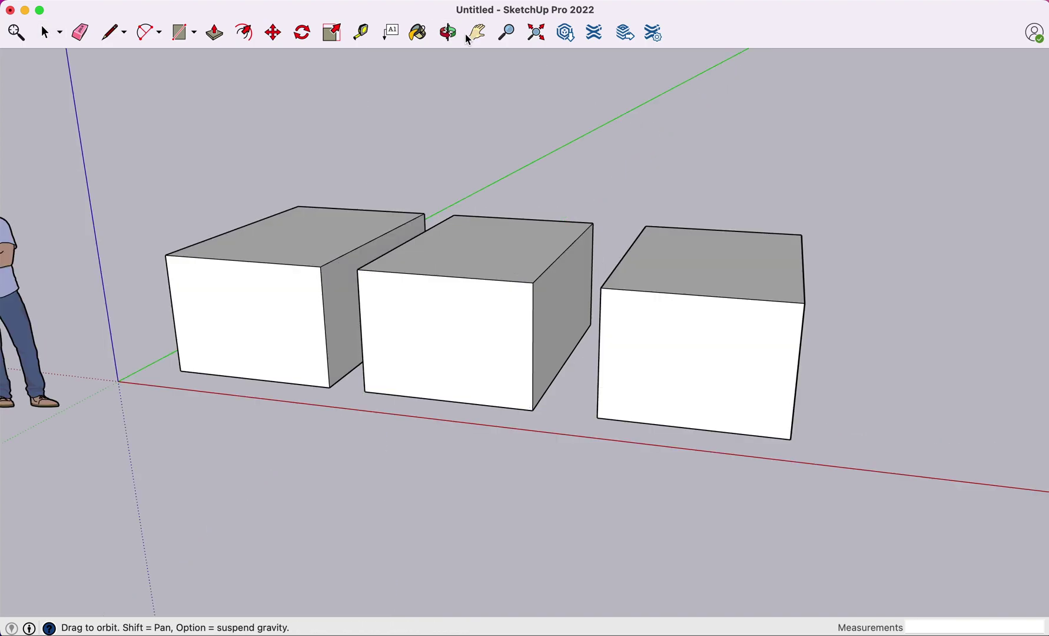
key(h)
drag(631, 114, 531, 87)
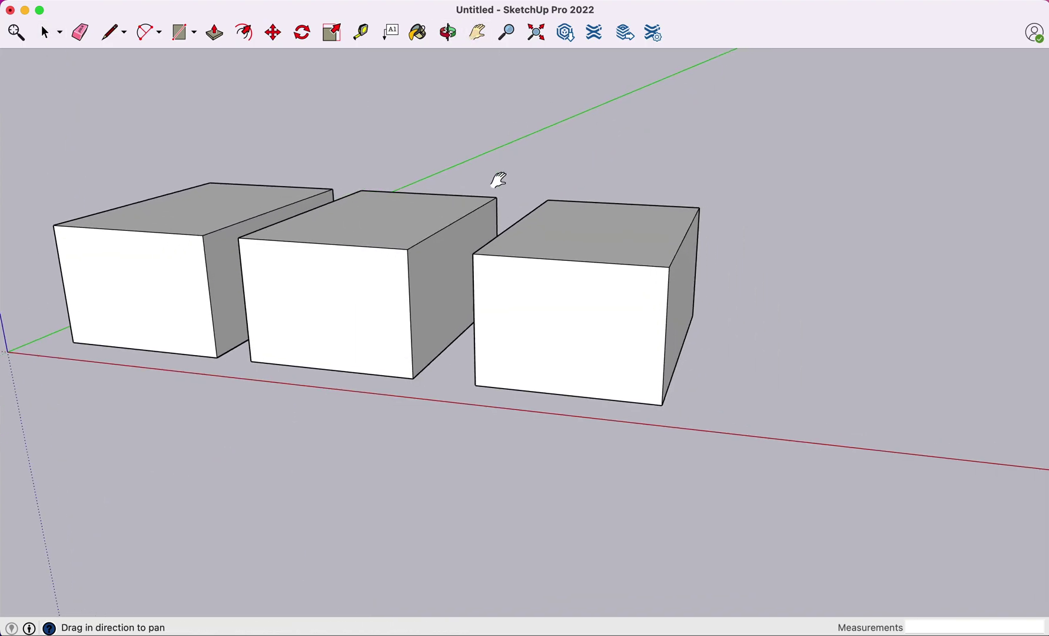
scroll(498, 179, down, 3)
key(o)
drag(587, 131, 590, 201)
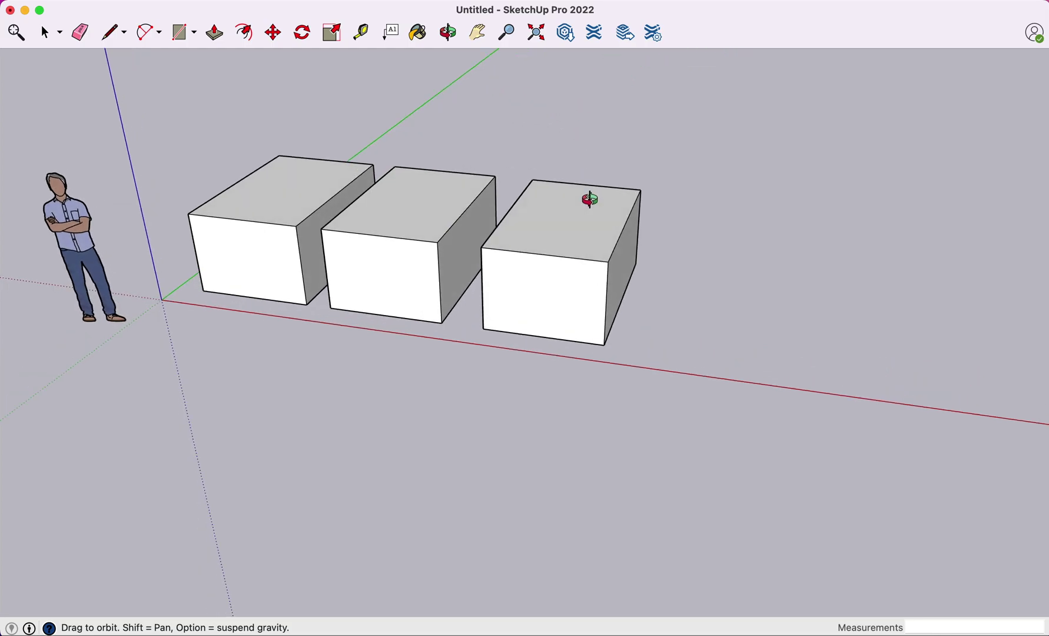
Copy the third box to the right as a fourth box and make it unique.
key(space)
key(m)
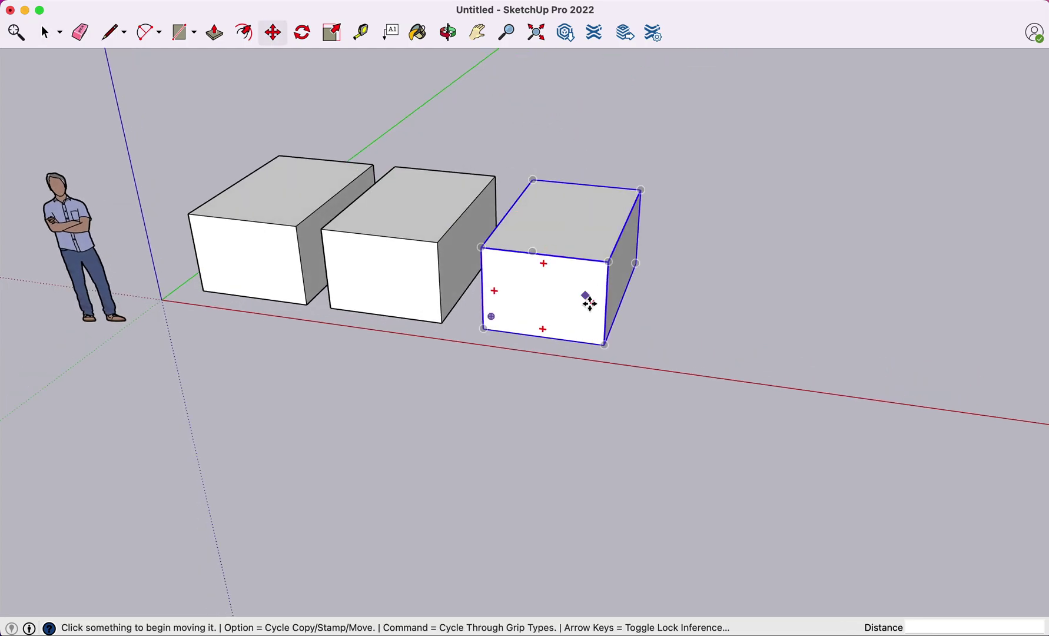
click(604, 345)
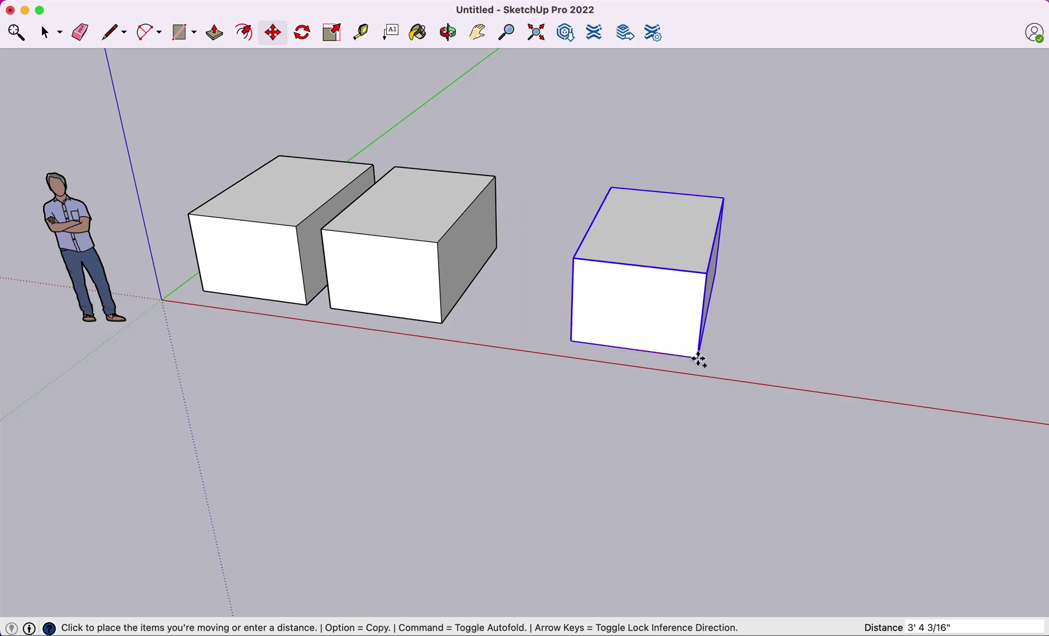
key(alt)
click(781, 370)
key(space)
click(901, 184)
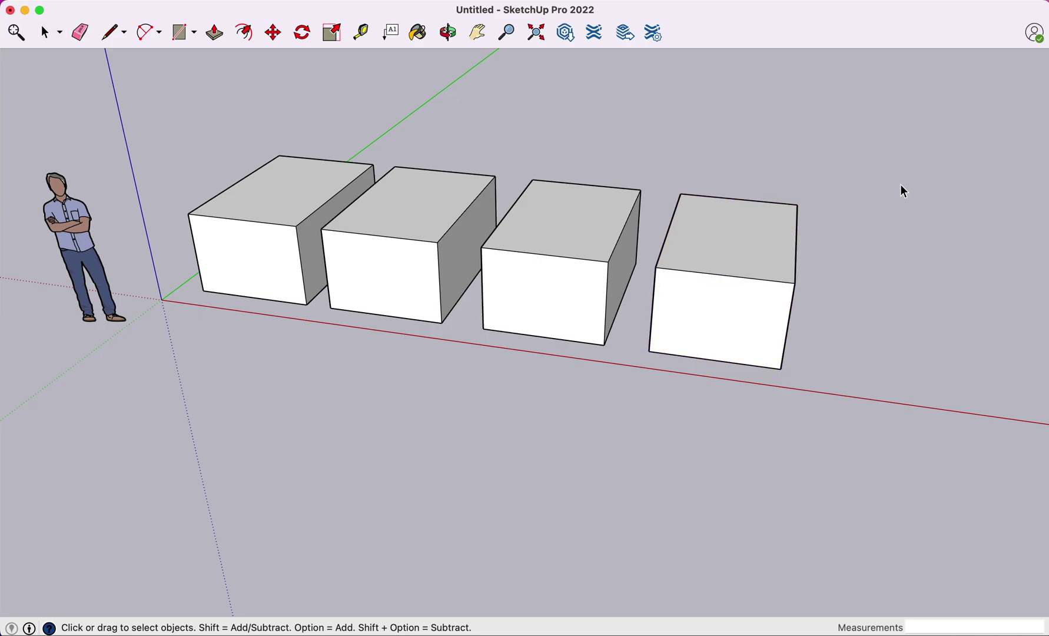
click(715, 227)
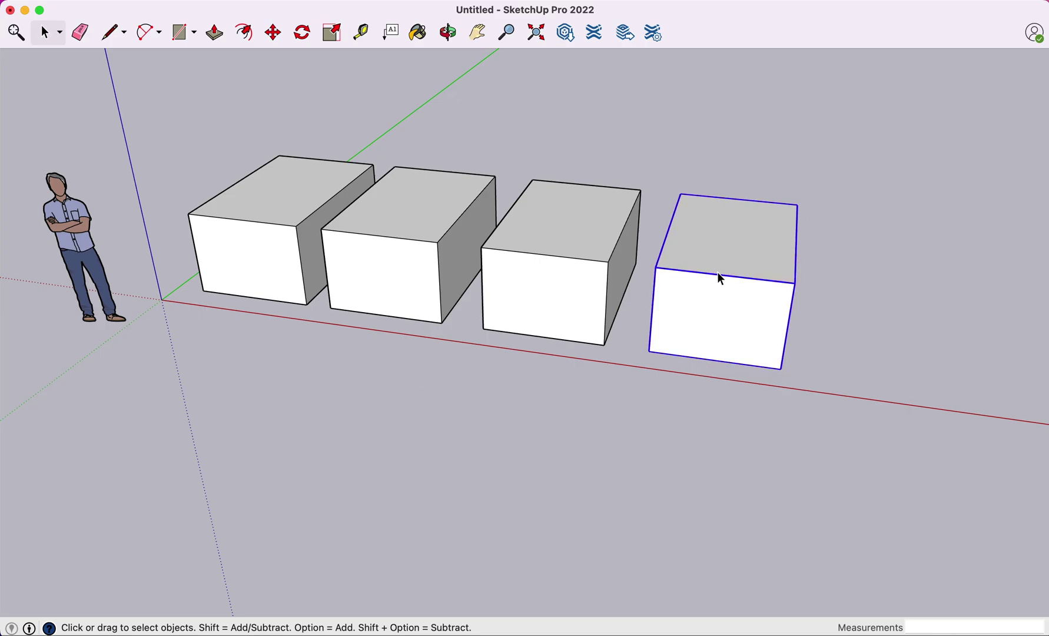
right_click(709, 206)
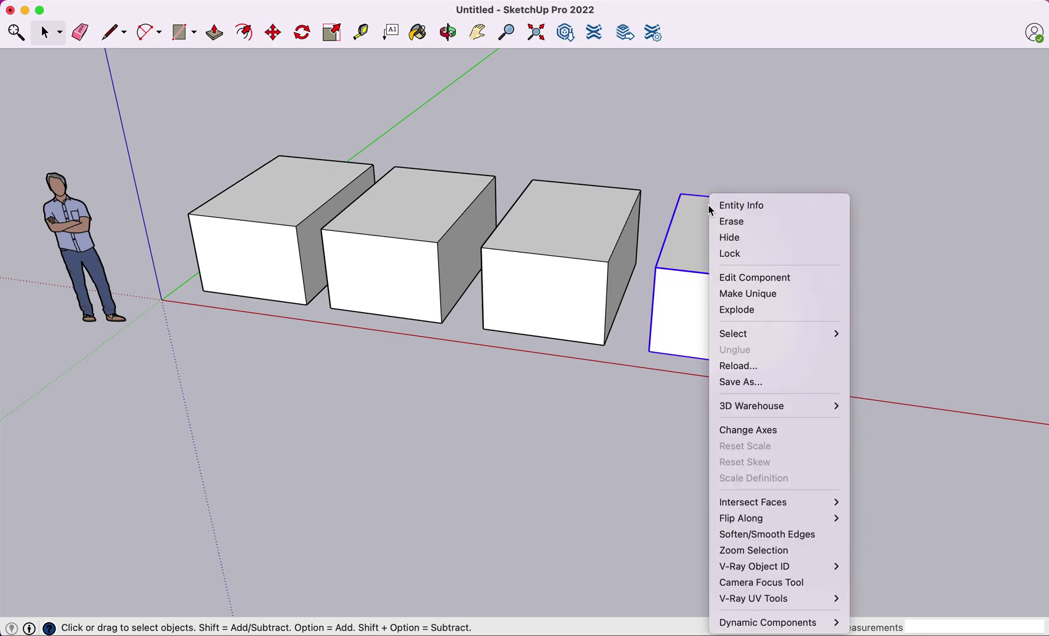
click(763, 293)
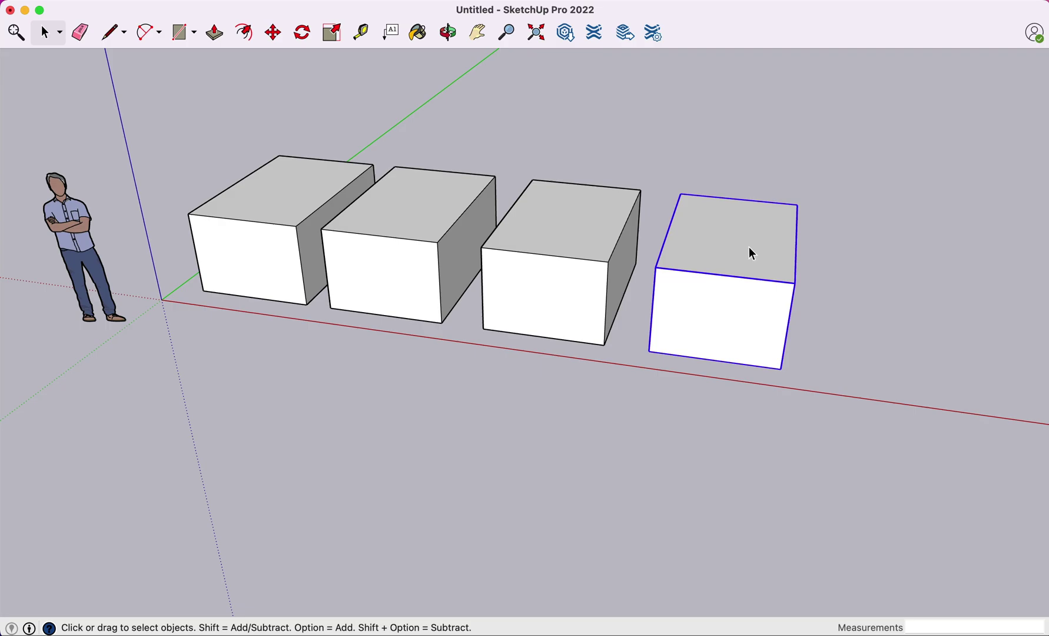
Inside the fourth box, pull its top face up so it stands taller than the others.
double_click(749, 248)
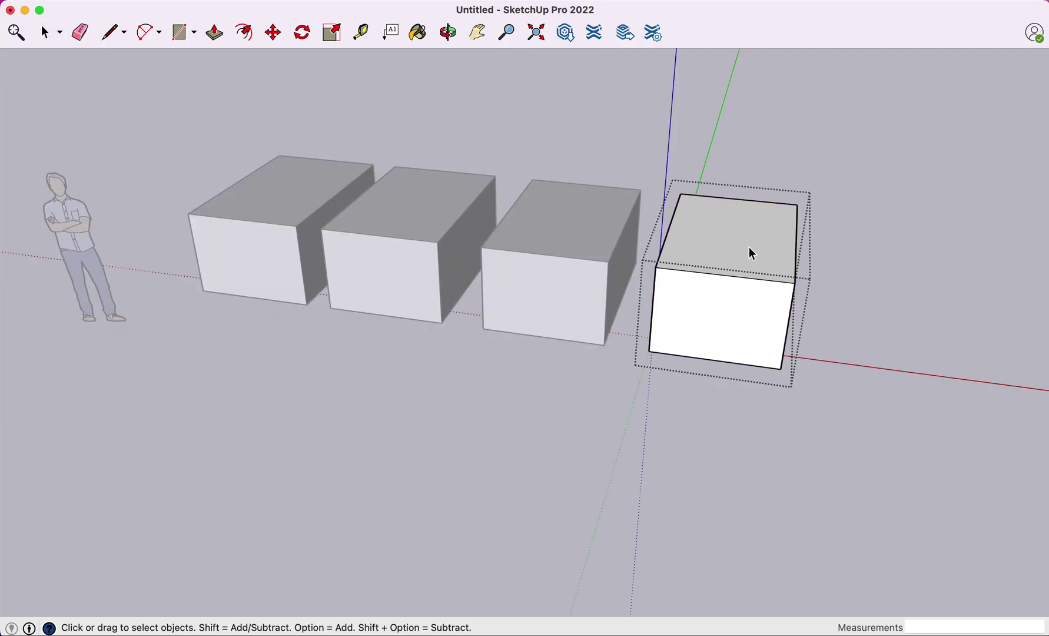
key(space)
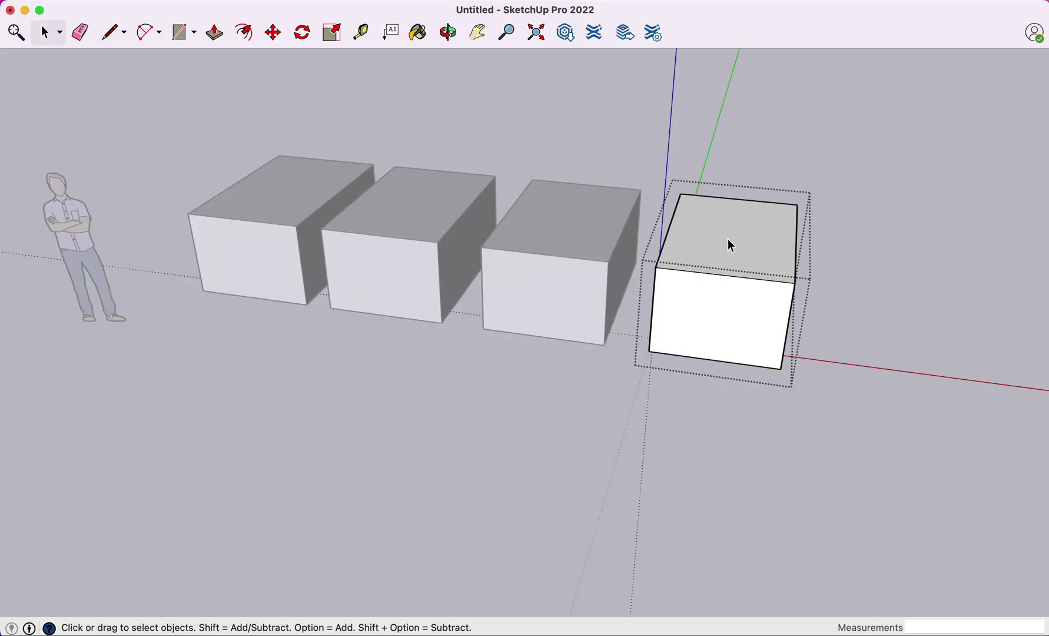
click(751, 243)
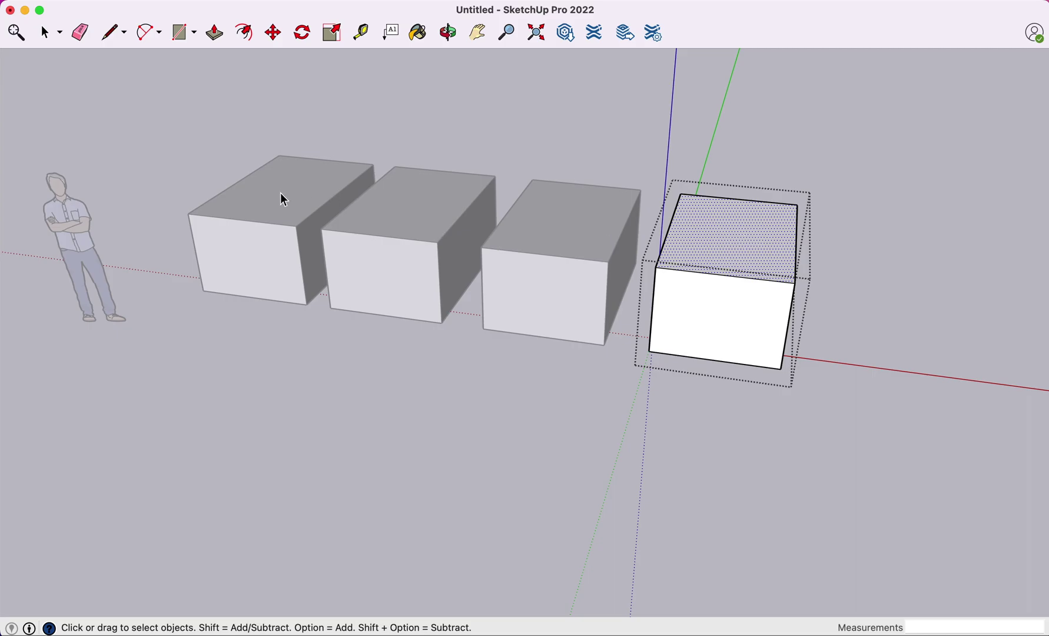
key(p)
click(743, 226)
click(754, 168)
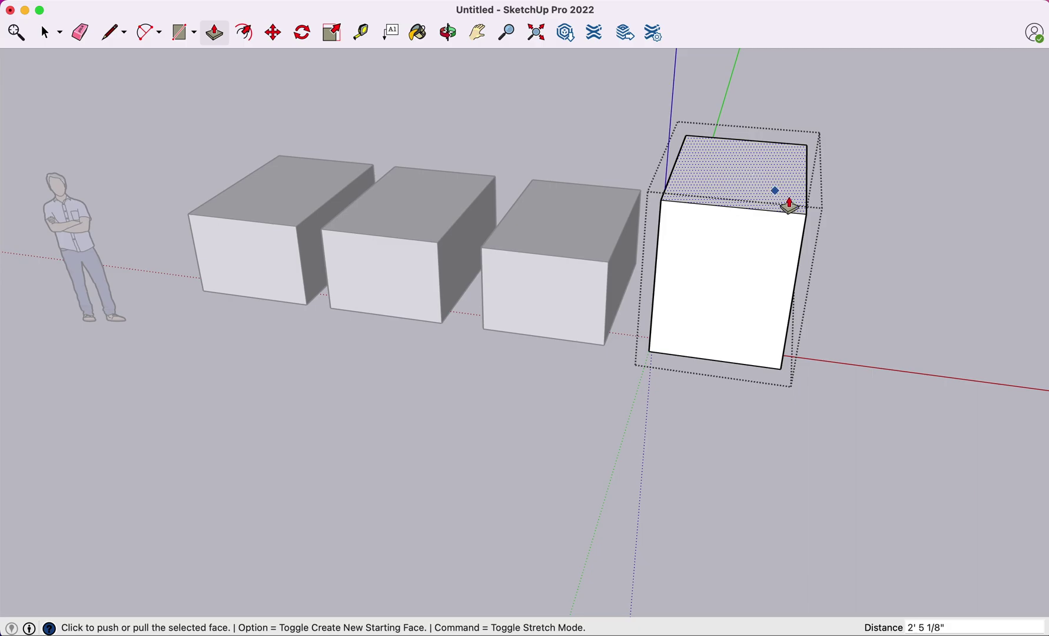
key(space)
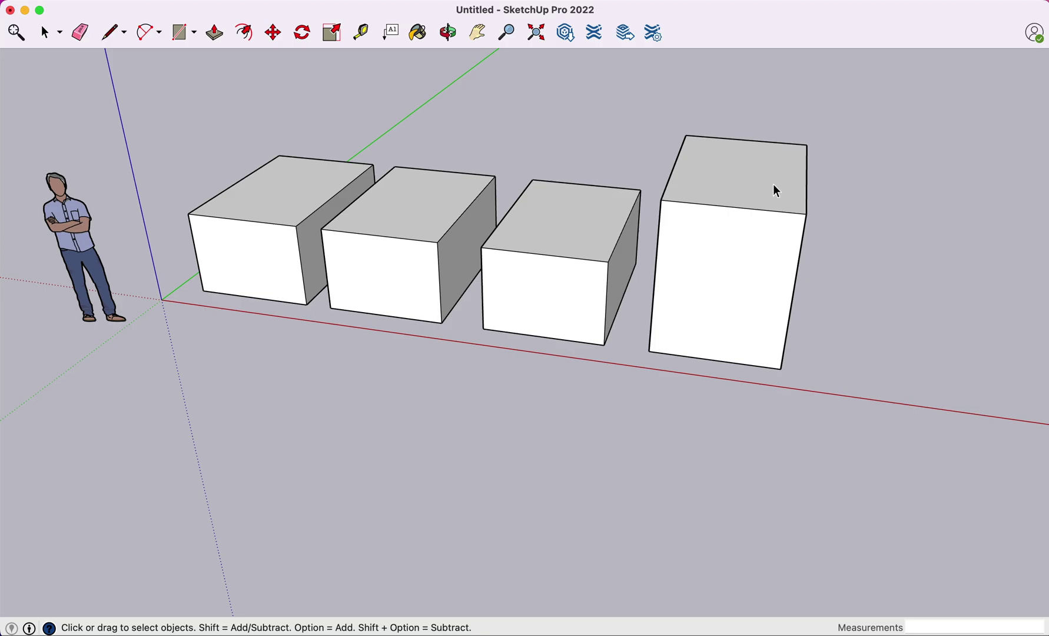
click(477, 32)
drag(618, 90, 520, 97)
key(space)
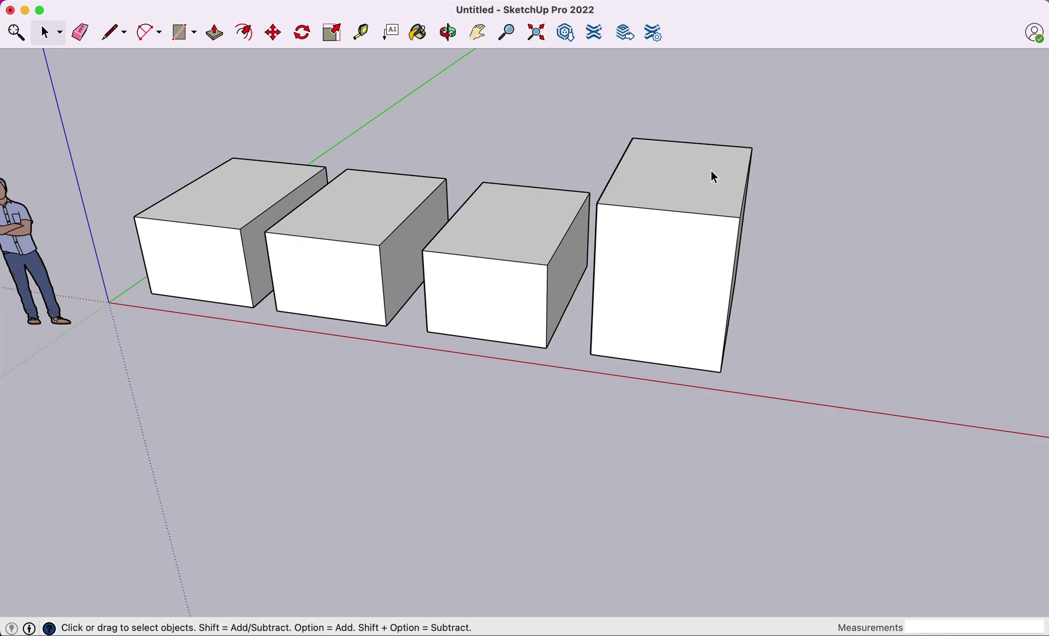
In Entity Info, replace the '#1' suffix to name the definition 'My First Component Copy'.
right_click(704, 186)
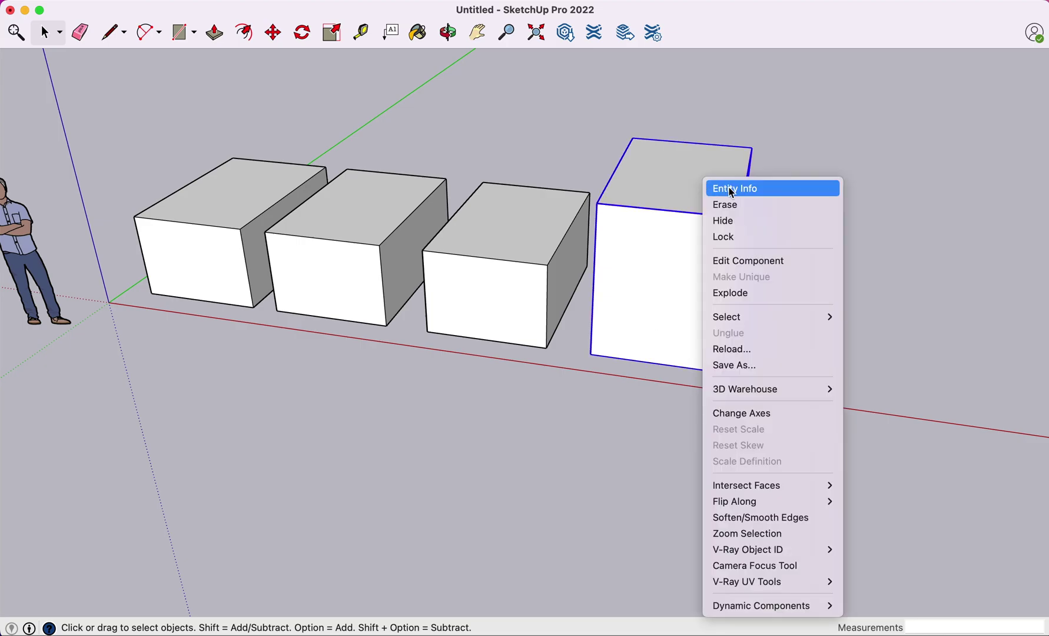
click(729, 188)
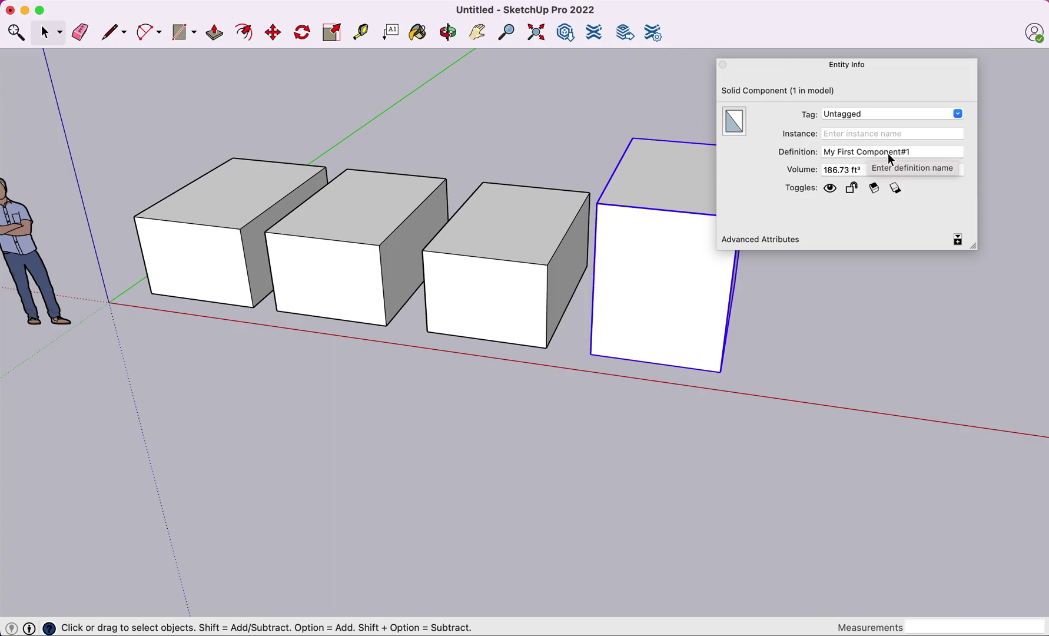
click(923, 155)
key(BackSpace)
key(BackSpace)
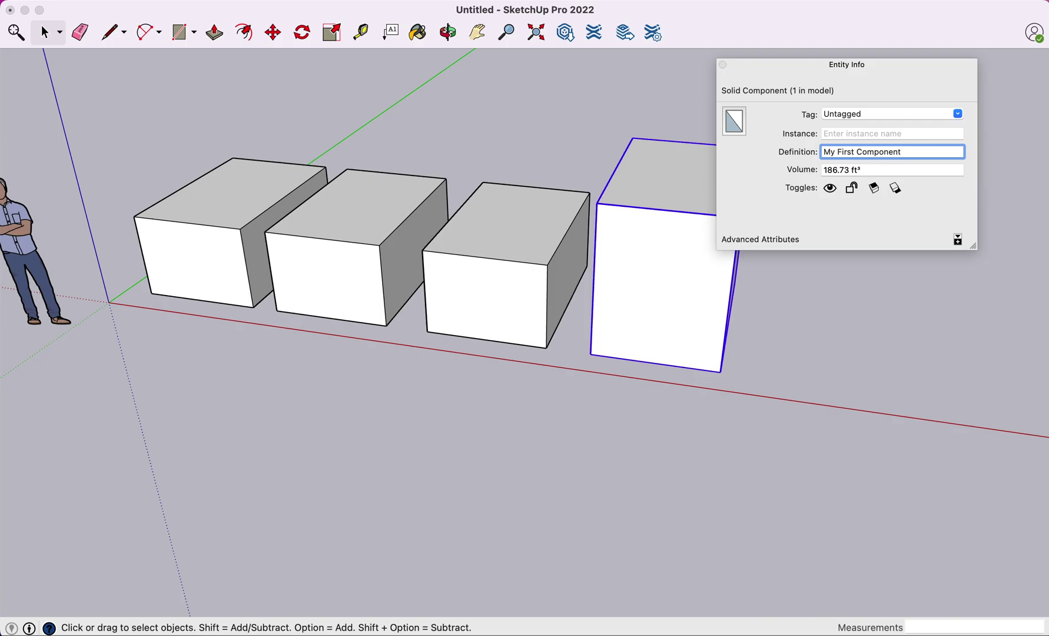
text(Copy)
click(723, 66)
click(733, 108)
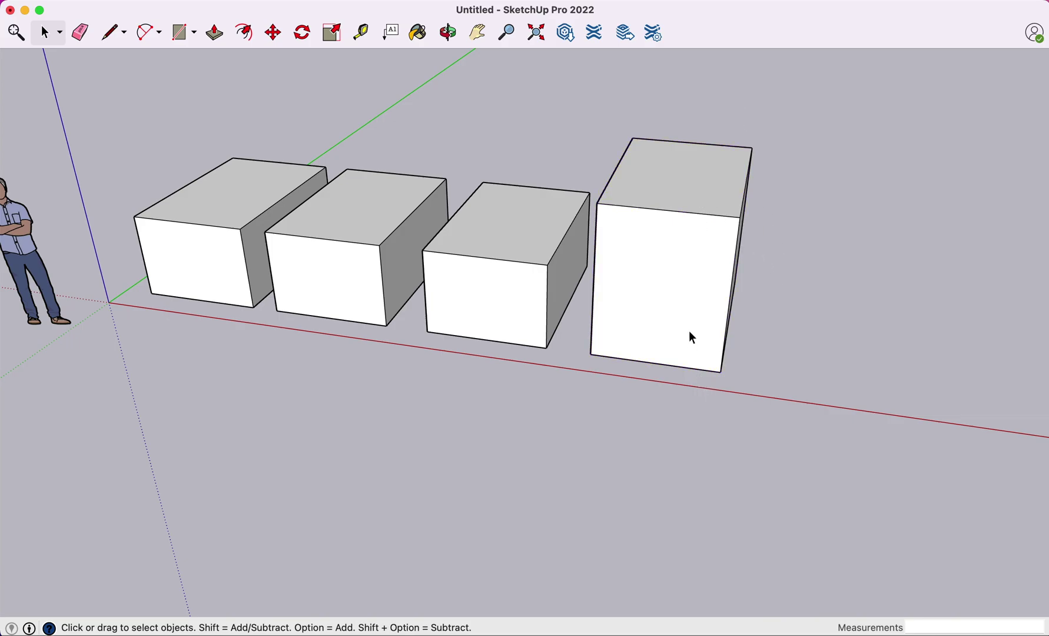
Copy the tall box to the right along the red axis as a fifth box.
key(m)
click(721, 371)
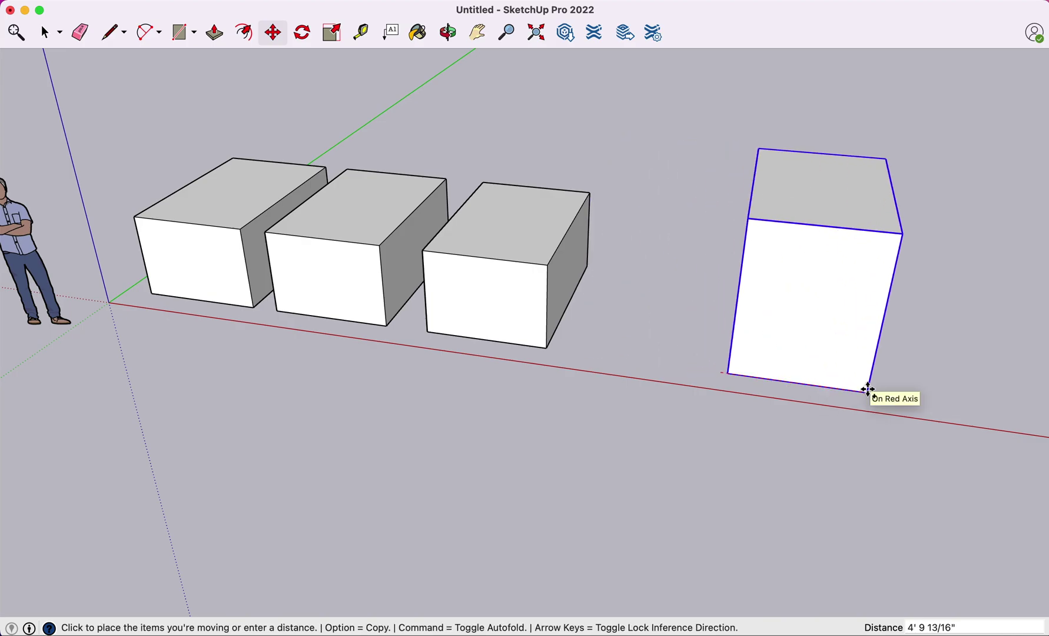
key(alt)
click(877, 391)
key(space)
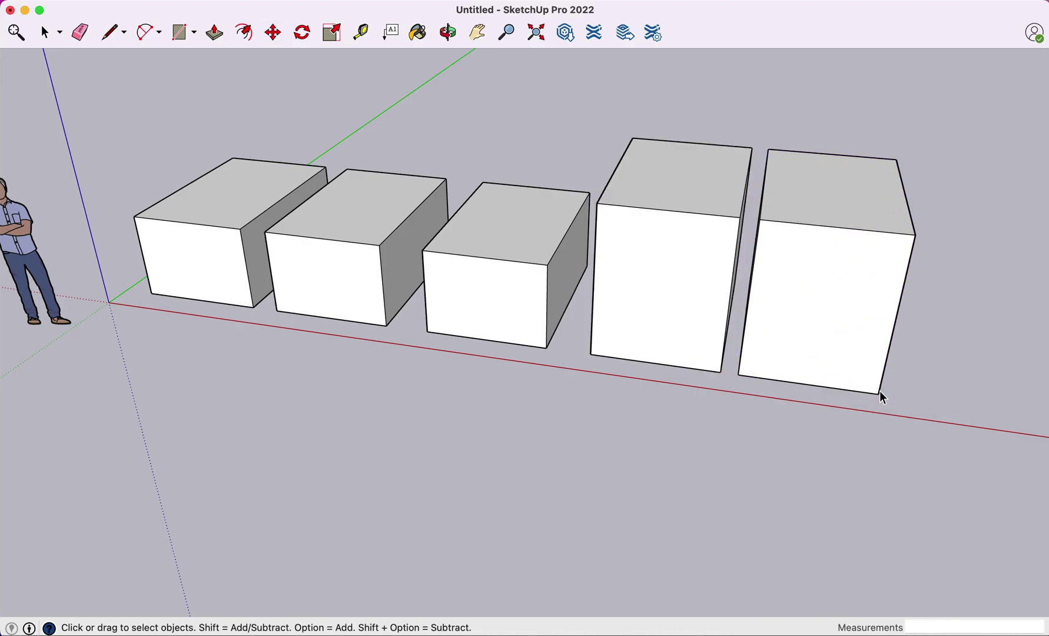
Inside the fifth box's component, Push/Pull its top face to a new height.
click(852, 200)
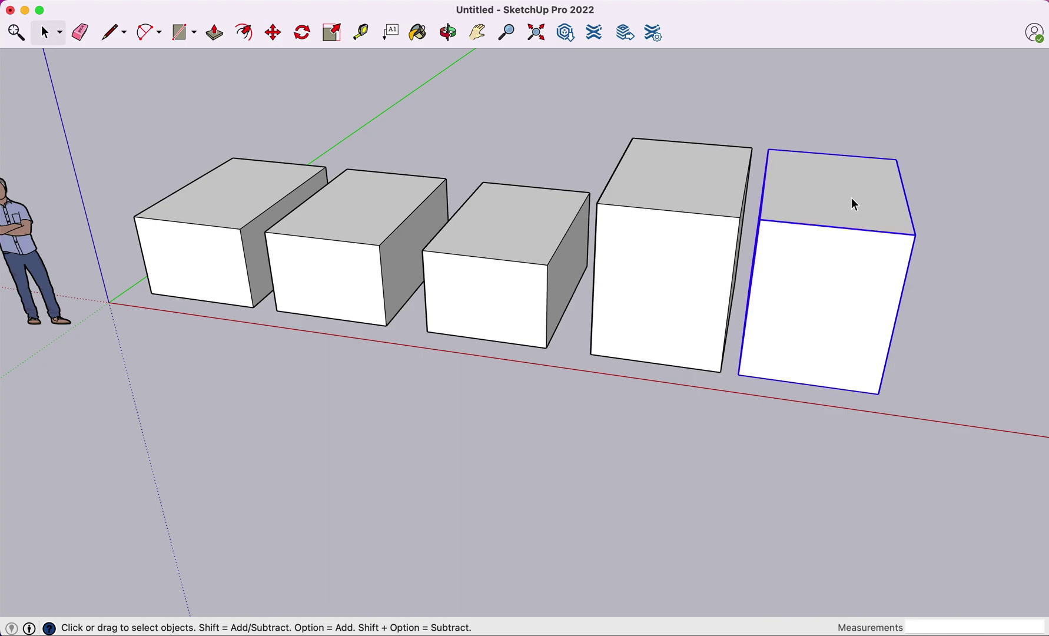
double_click(854, 203)
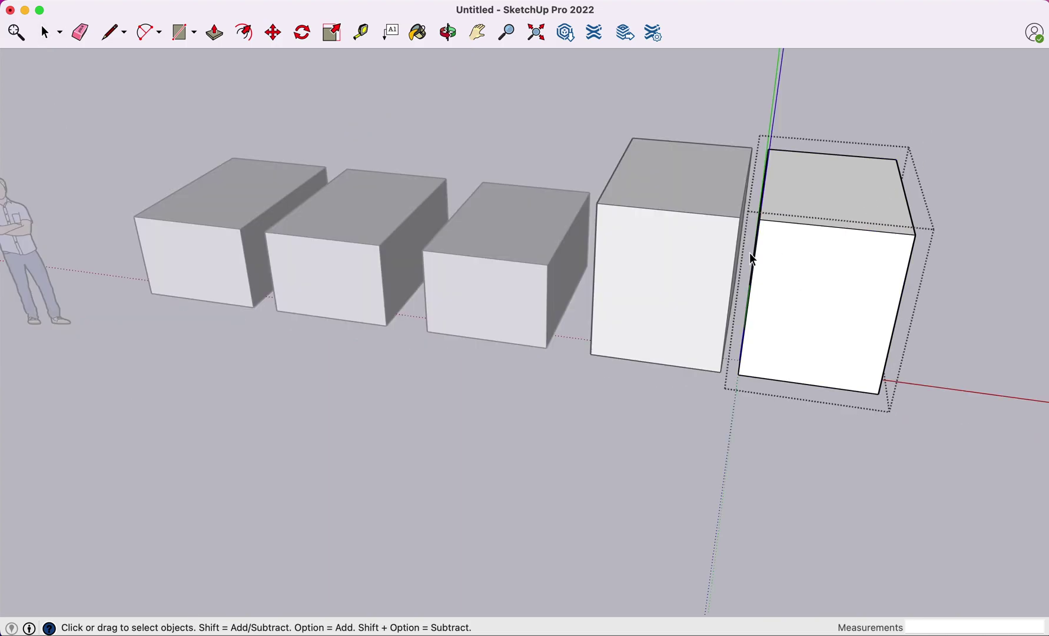
click(846, 203)
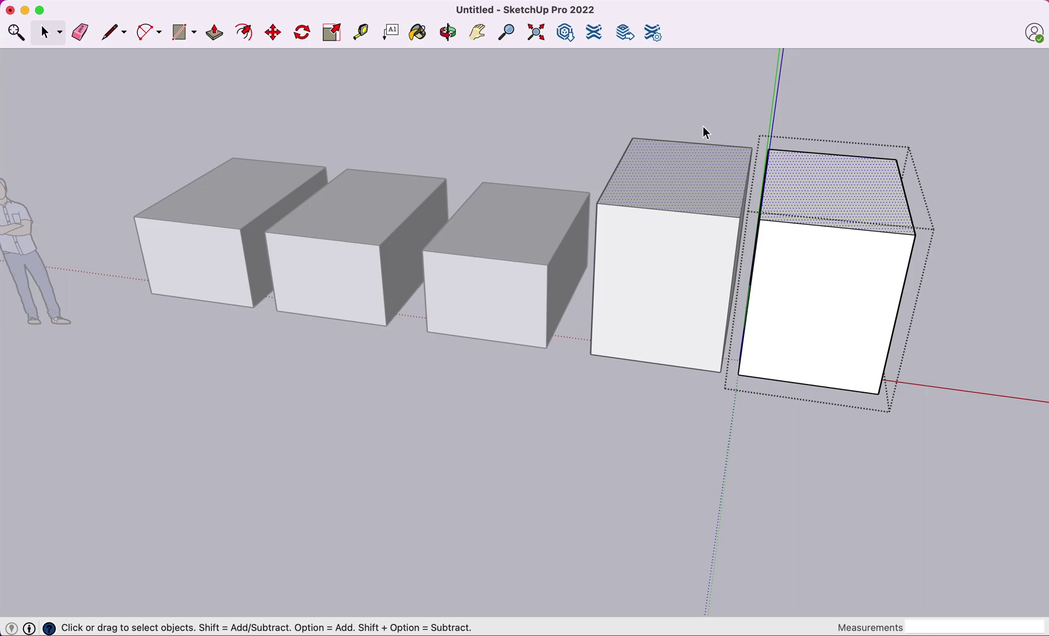
key(p)
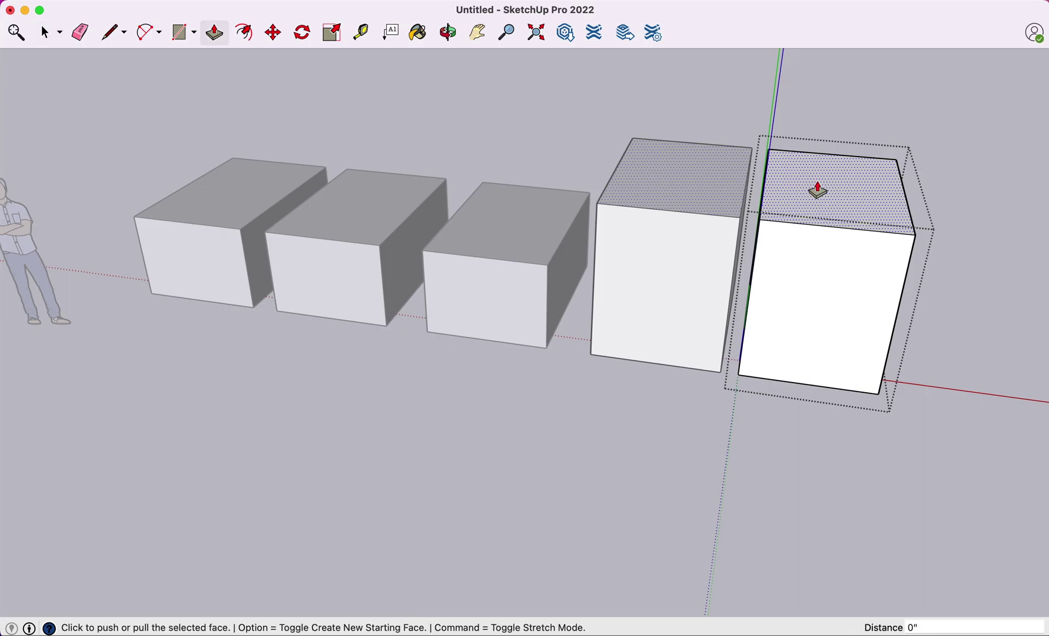
click(816, 189)
click(832, 133)
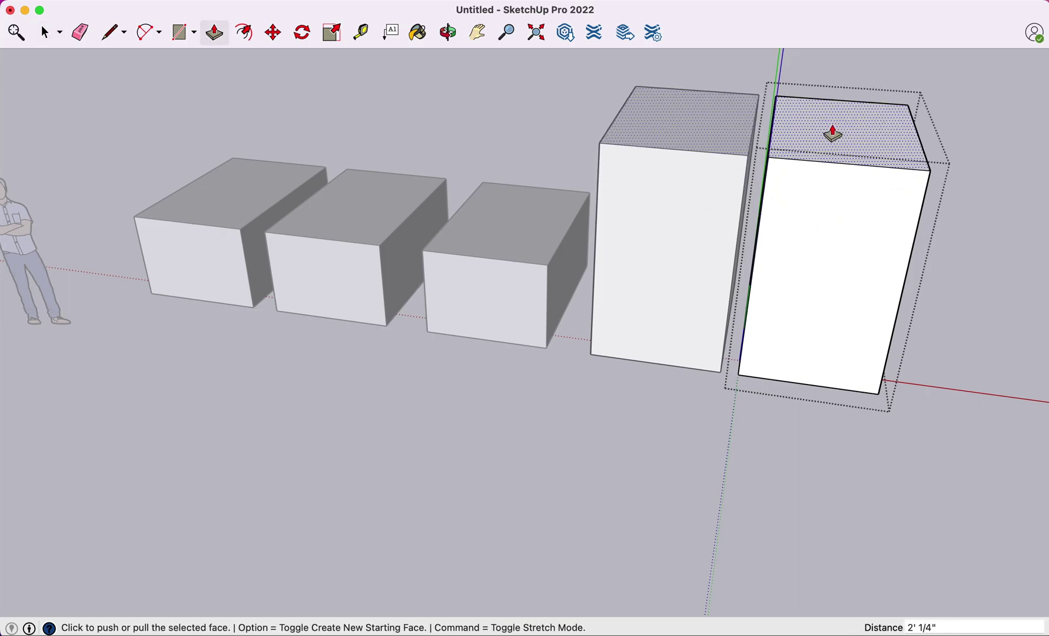
key(space)
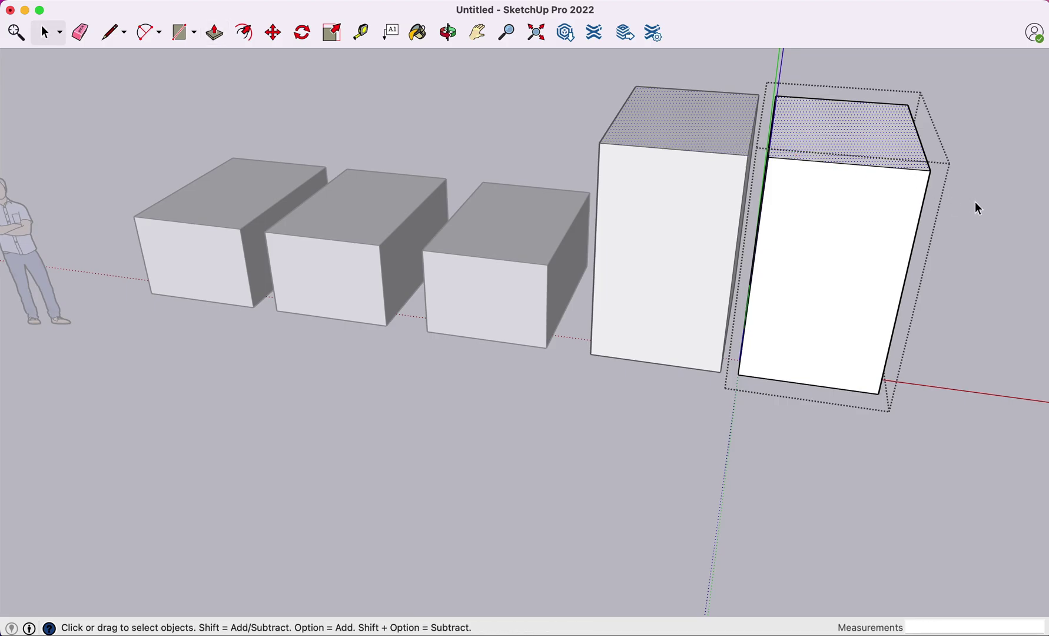
click(975, 201)
Push the fourth box's top down so both right-hand boxes become short slabs.
double_click(714, 144)
key(p)
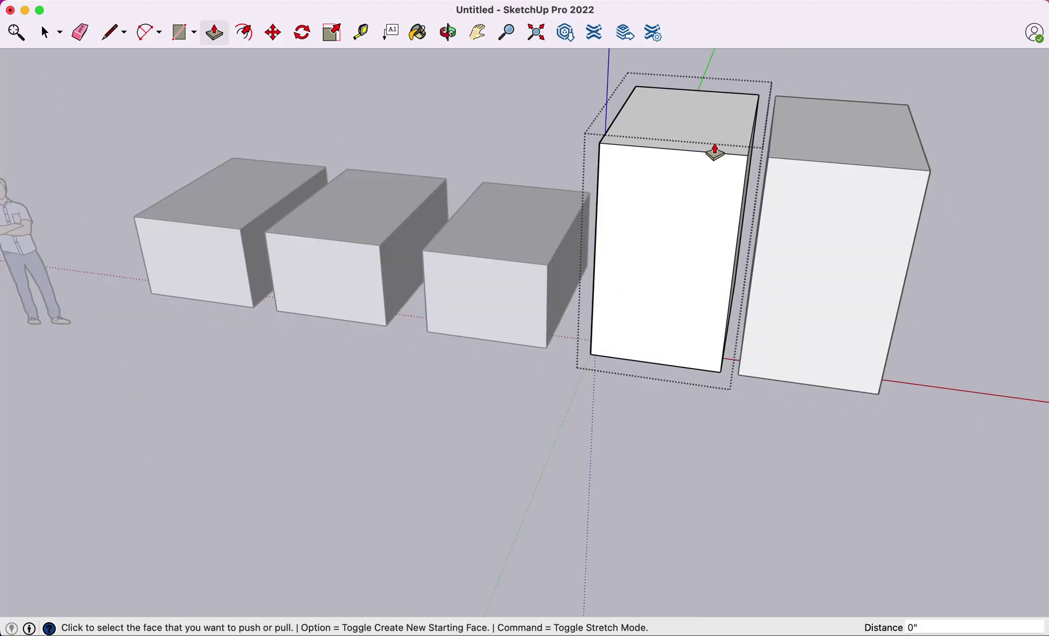
click(698, 142)
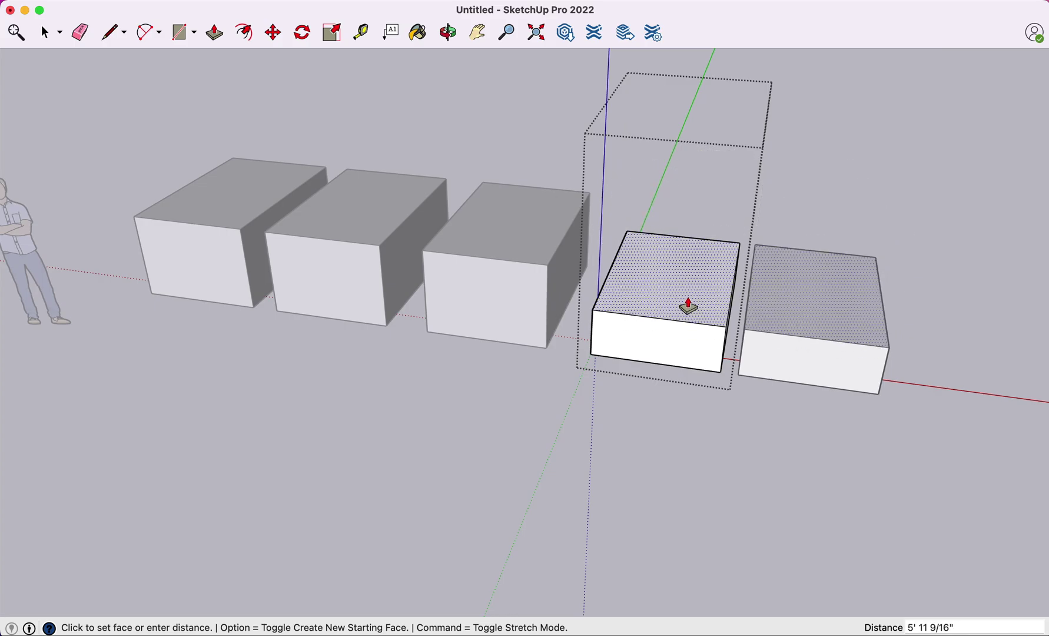
click(689, 304)
key(space)
click(810, 177)
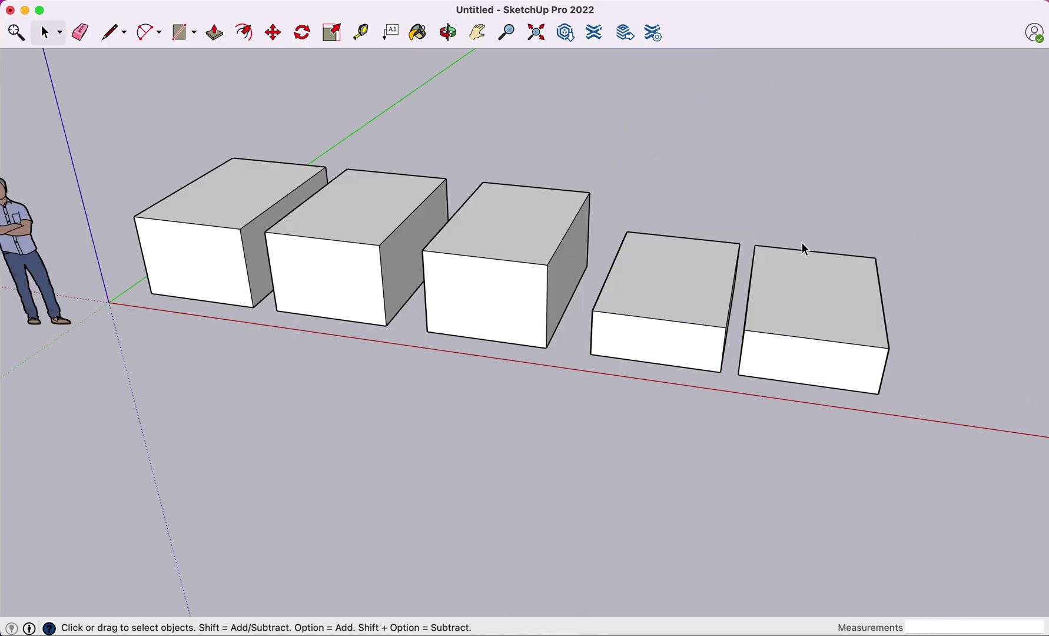
click(823, 291)
In Entity Info, rename the fourth box's component definition to 'My First Component Copy'.
right_click(822, 291)
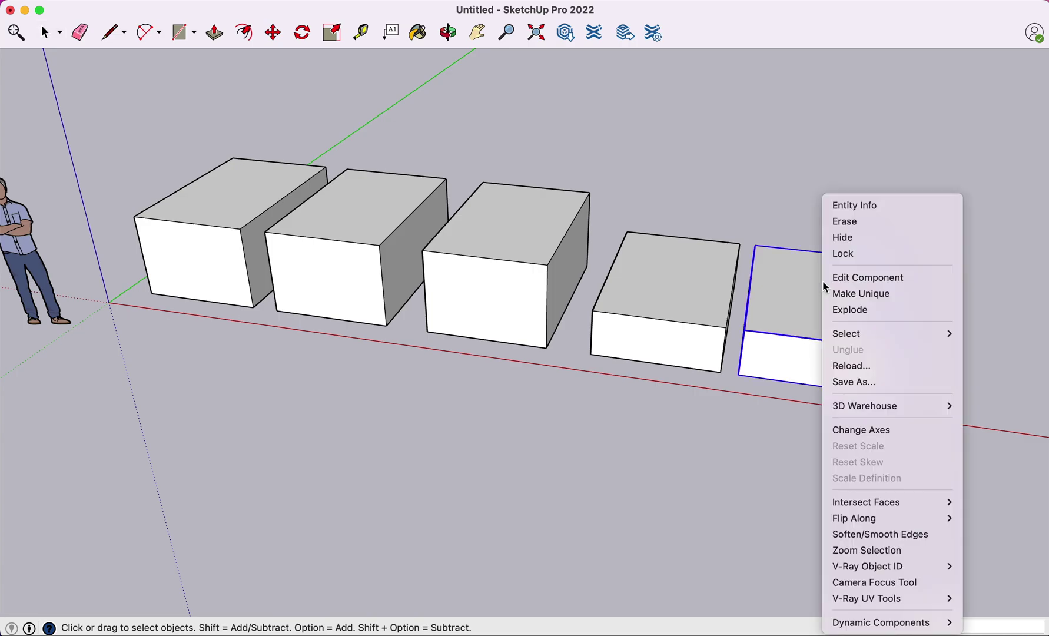
click(876, 207)
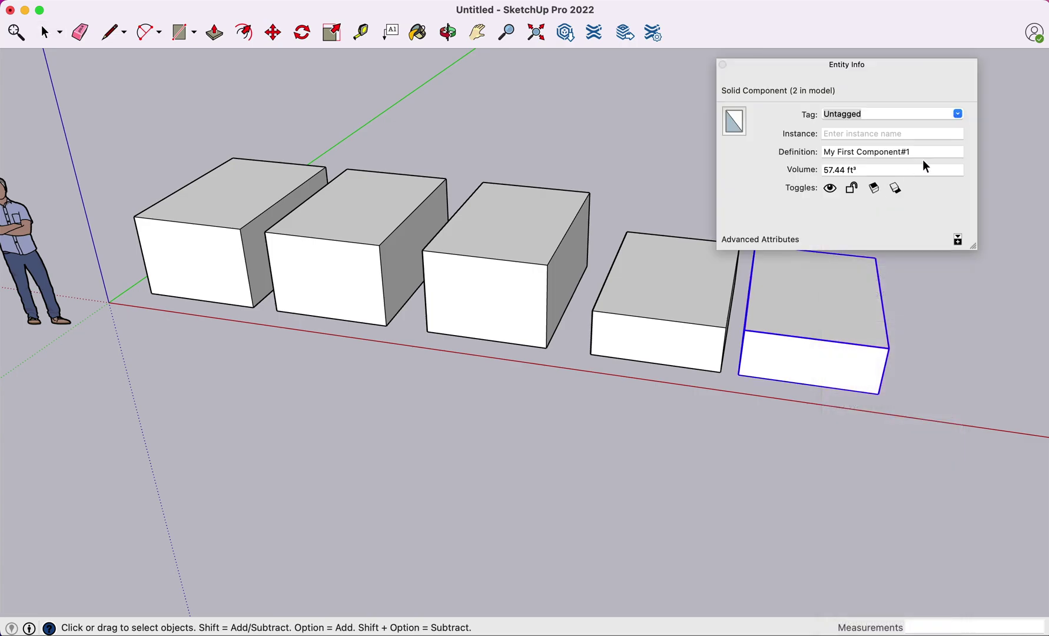
click(694, 283)
click(920, 151)
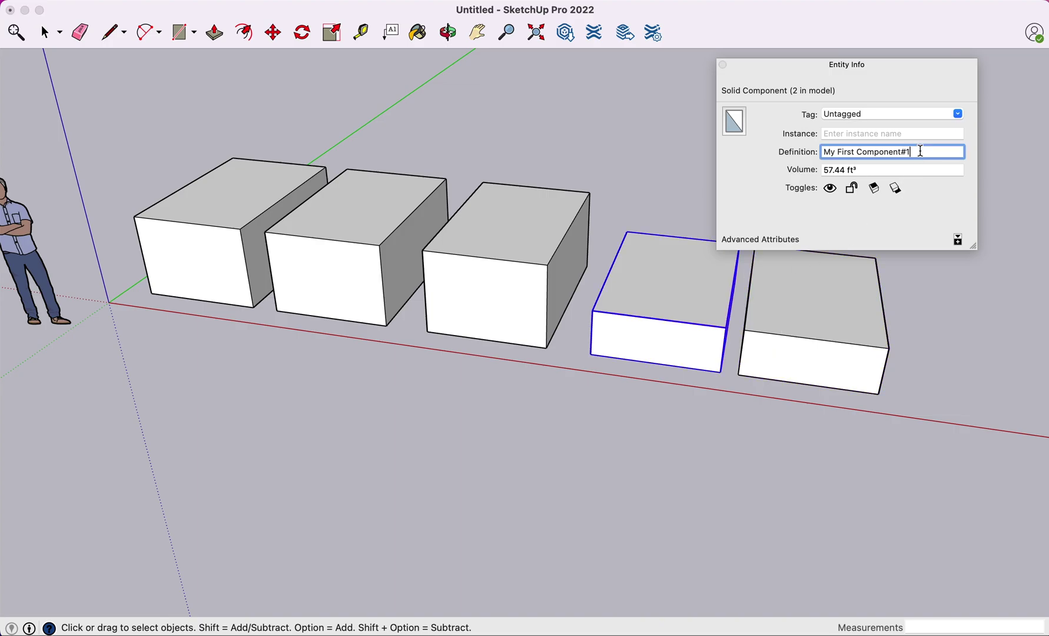
key(BackSpace)
key(BackSpace)
text(Copy)
key(Return)
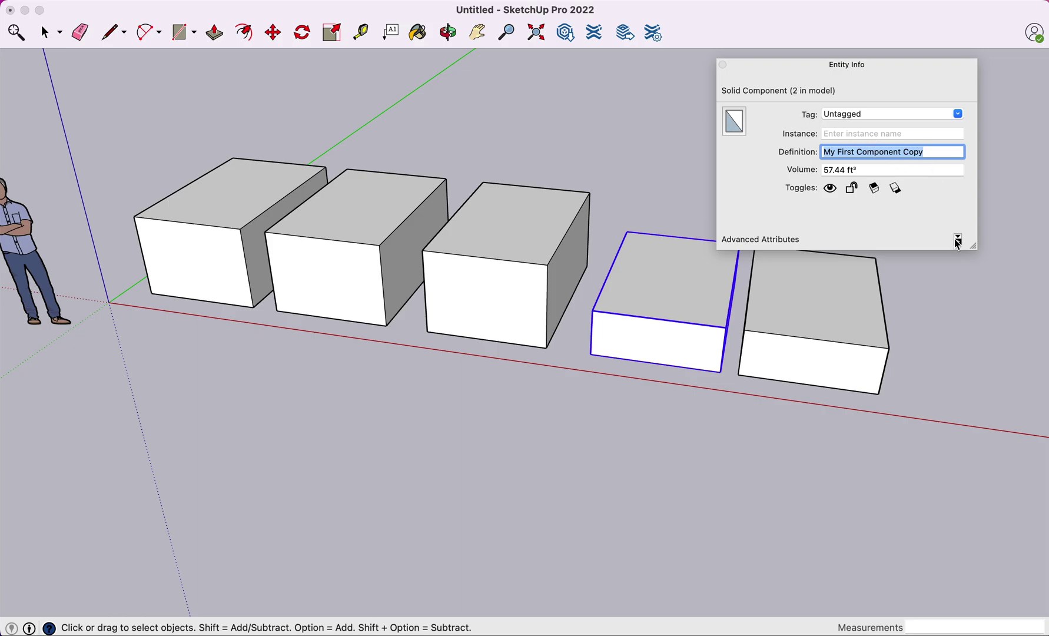
mouse_move(979, 250)
mouse_down()
mouse_move(980, 301)
mouse_move(984, 250)
mouse_up()
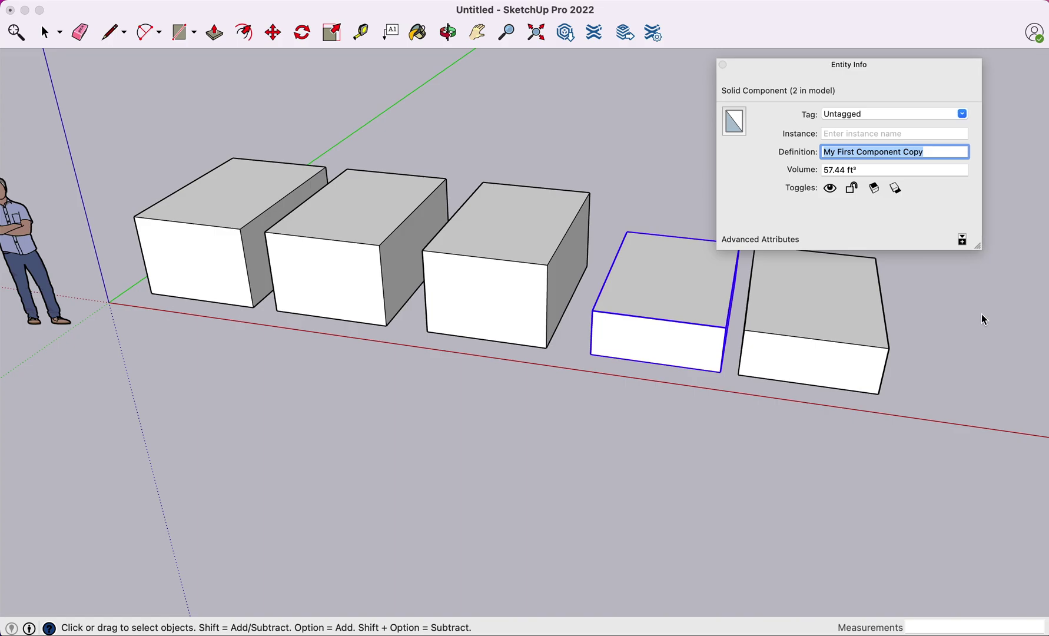
click(723, 64)
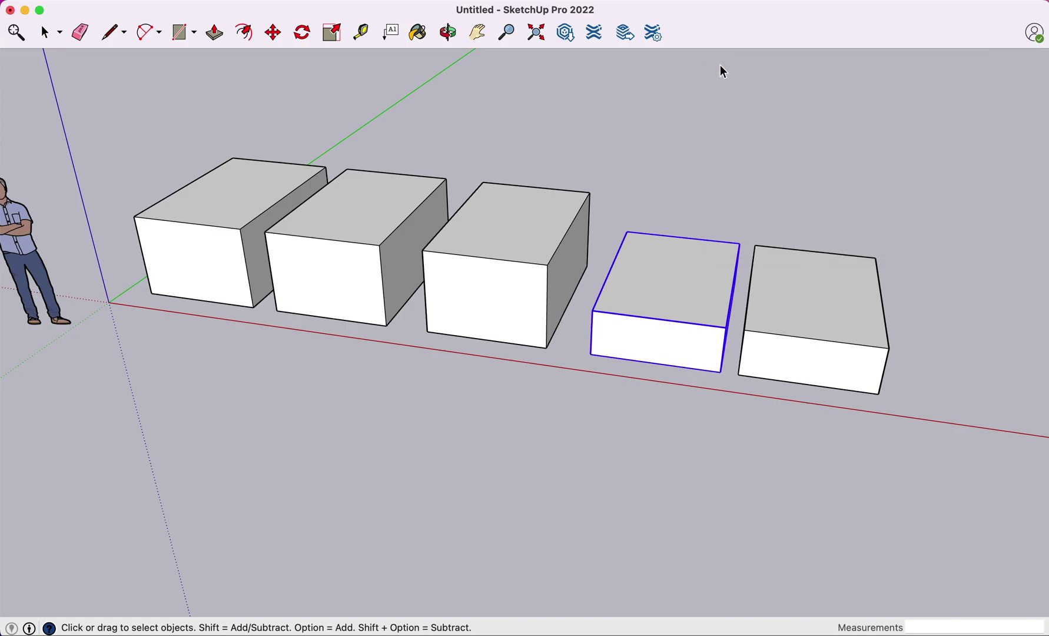
Compare the Entity Info component details of all five boxes, then close the panel.
right_click(675, 299)
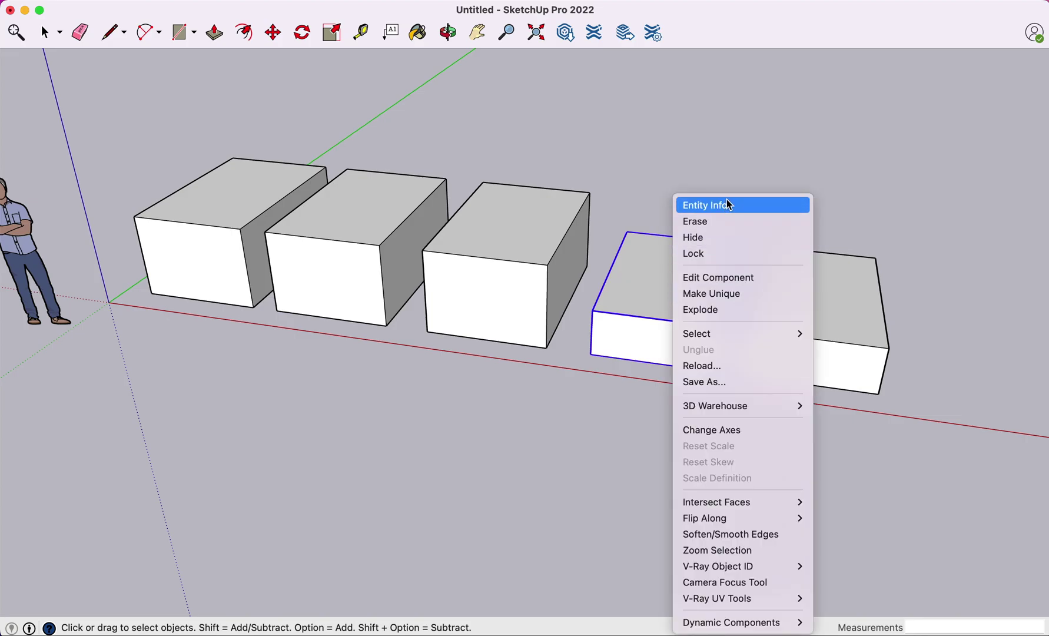
click(729, 204)
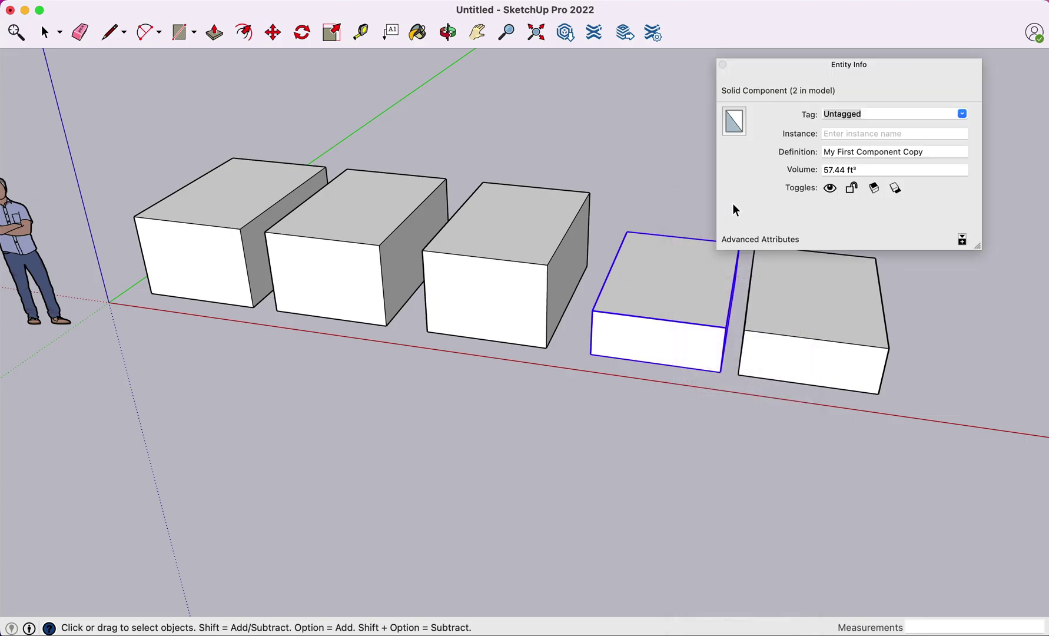
click(834, 302)
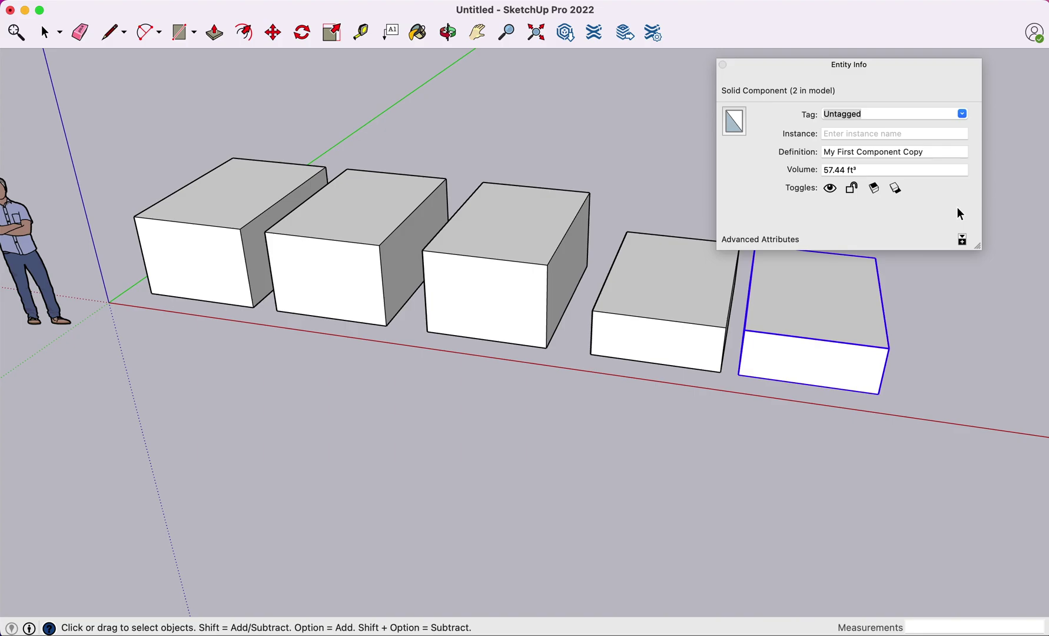
click(688, 303)
click(825, 335)
click(690, 318)
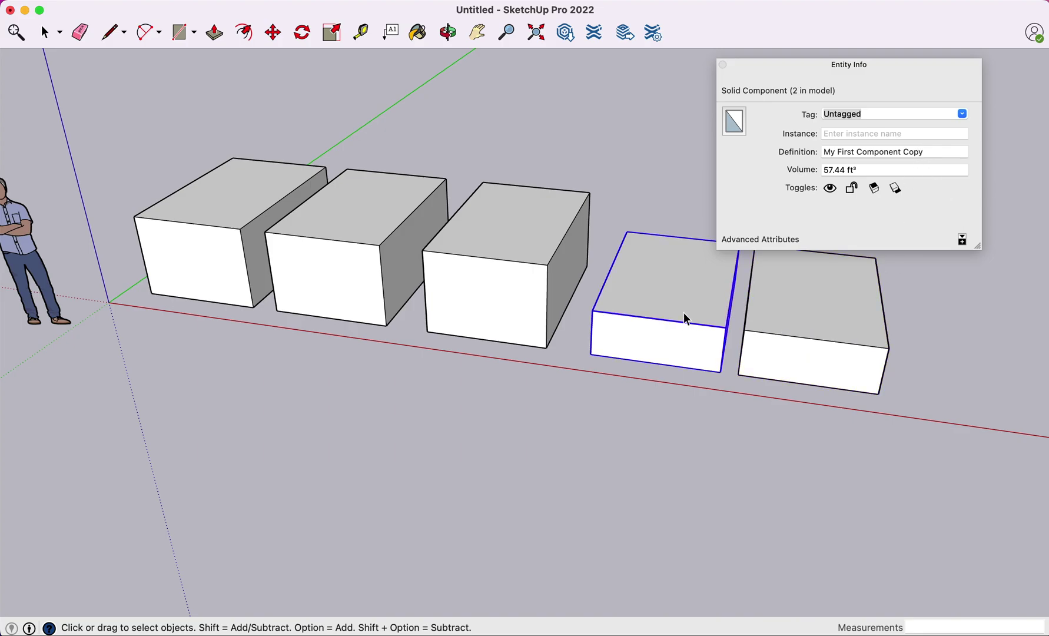
click(508, 236)
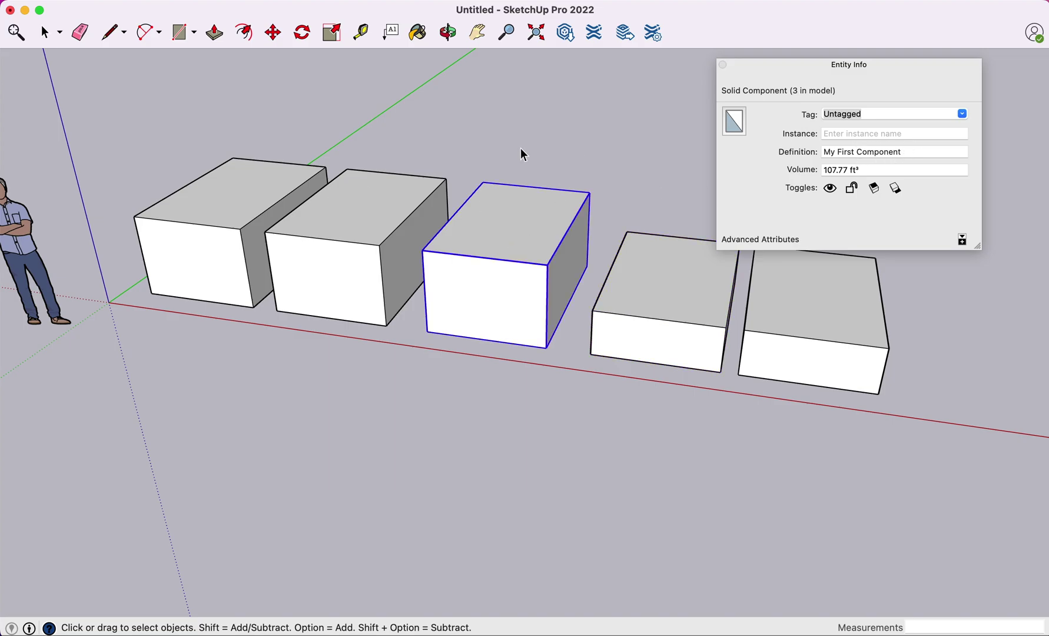
click(352, 207)
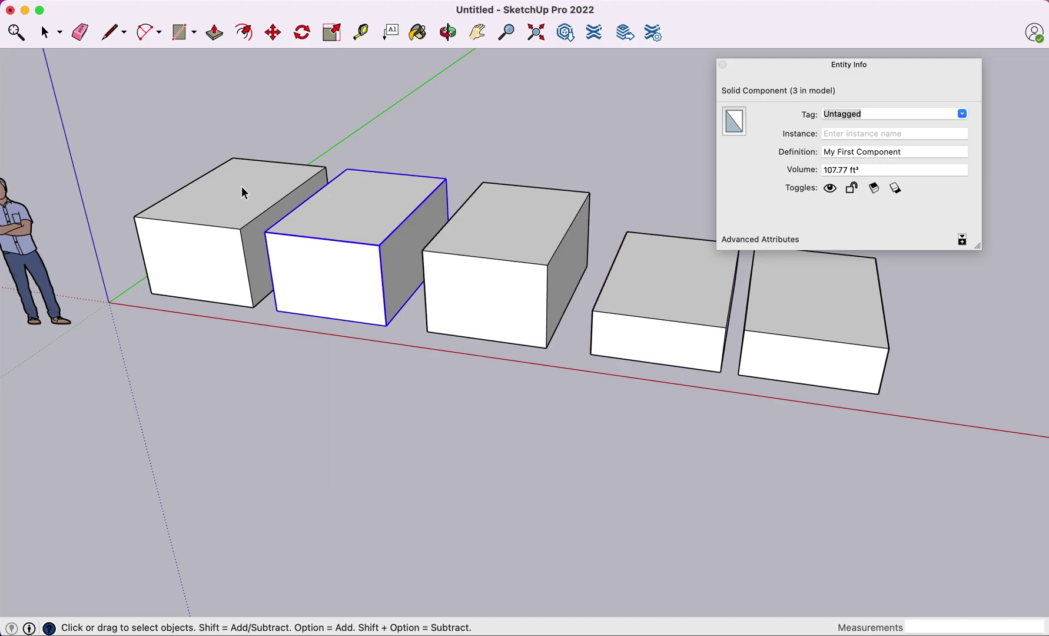
click(244, 193)
click(355, 205)
click(532, 141)
click(723, 65)
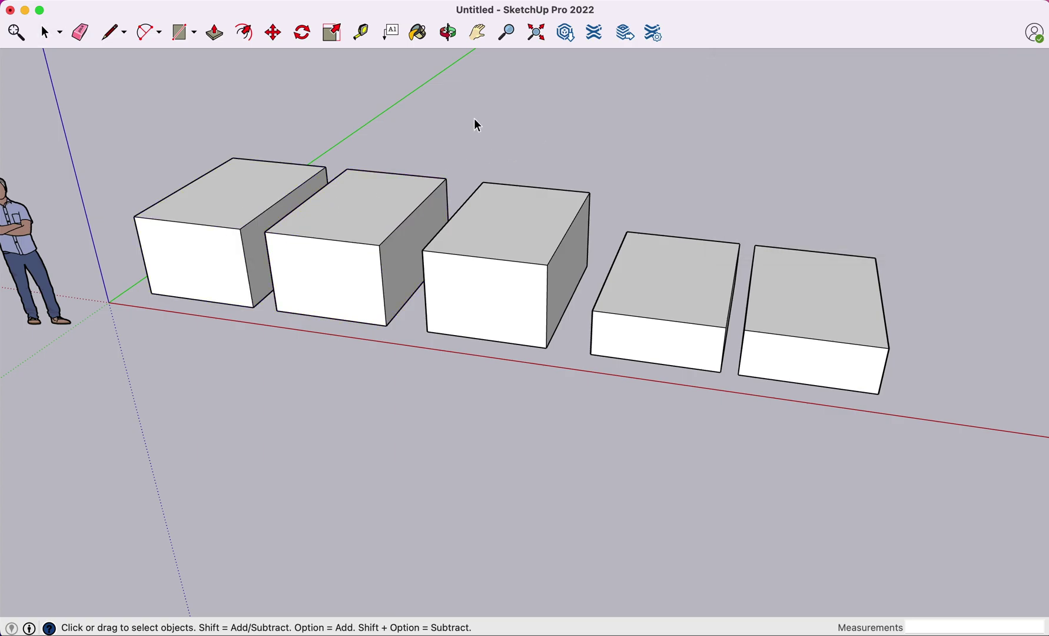
key(r)
key(space)
Delete all five boxes and pan the view so the origin shifts right and down.
drag(122, 113, 955, 416)
key(Delete)
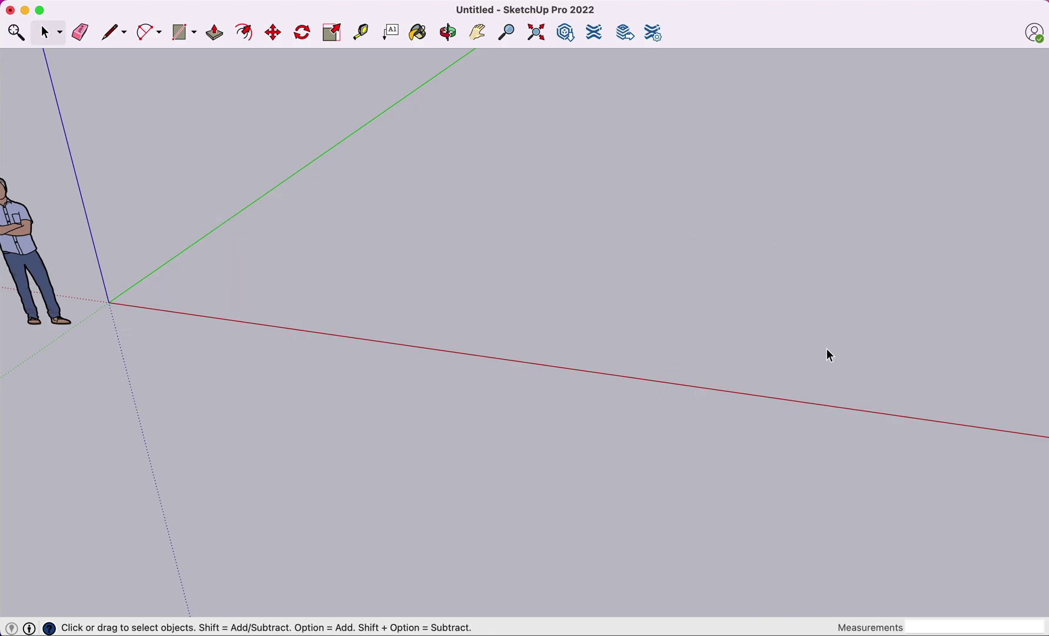
click(477, 33)
drag(410, 162, 526, 216)
Draw a large rectangular slab face starting near the origin.
key(r)
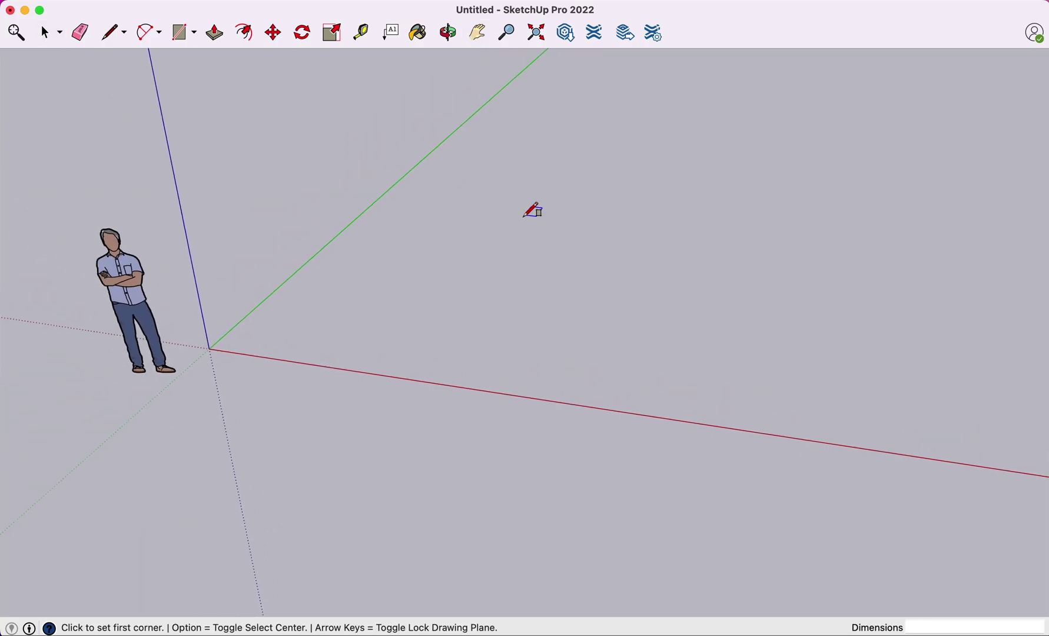
click(381, 250)
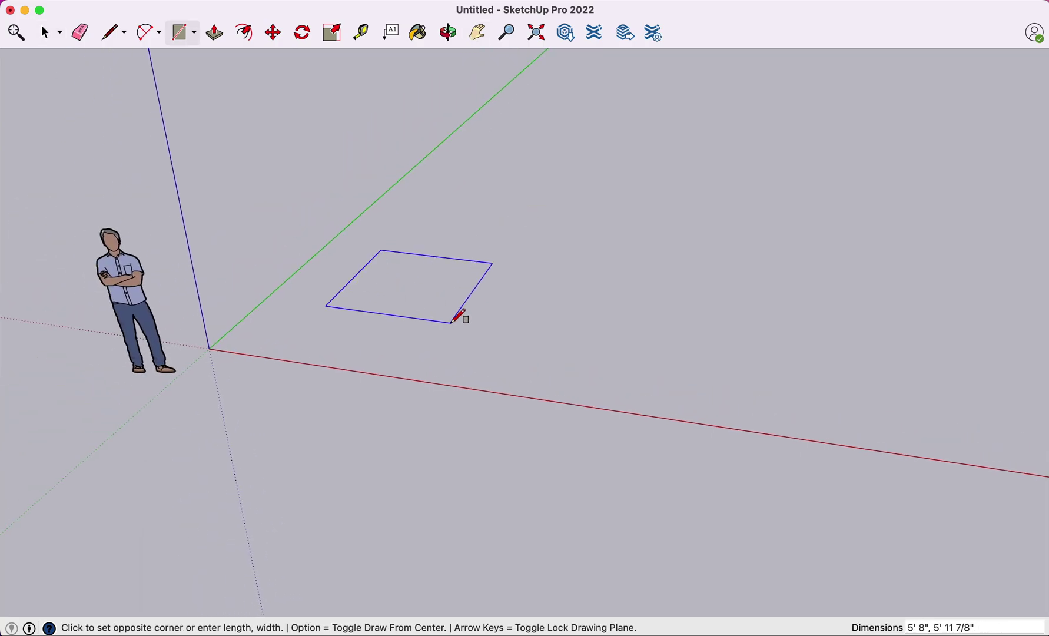
click(551, 380)
key(space)
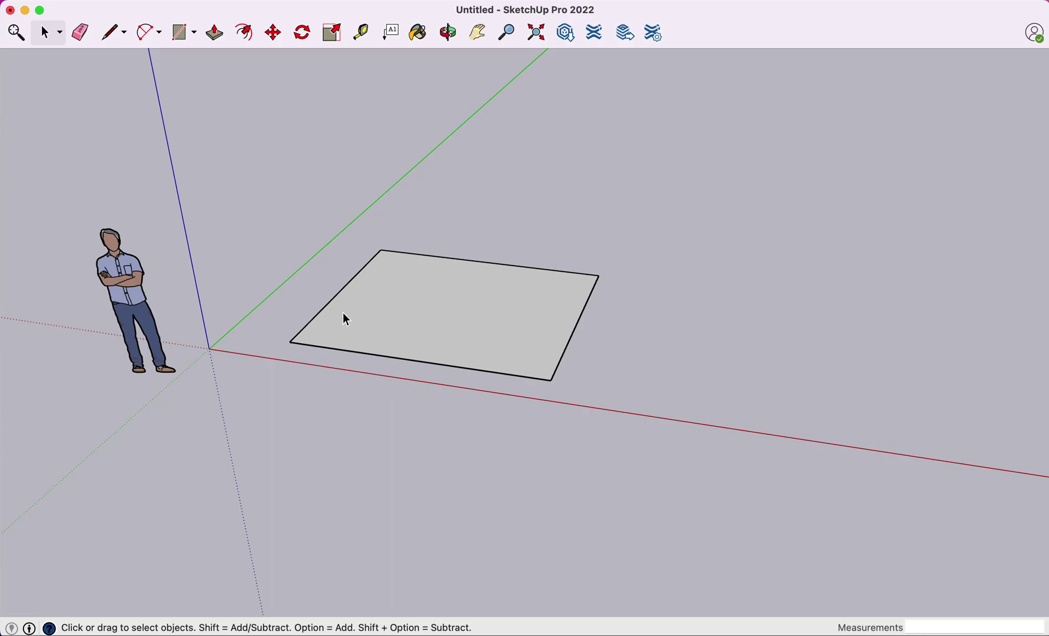
Draw a small rectangle near the slab's front-left corner and select it with its edges.
key(r)
click(312, 329)
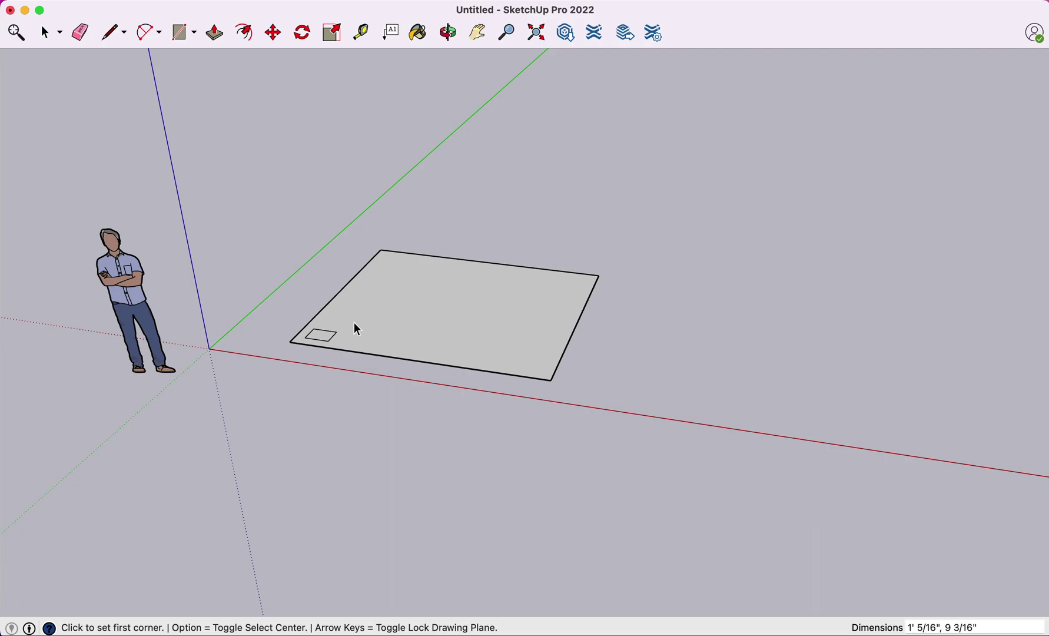
key(space)
double_click(326, 339)
Make the small rectangle a component named '6x6 PT Post'.
right_click(327, 344)
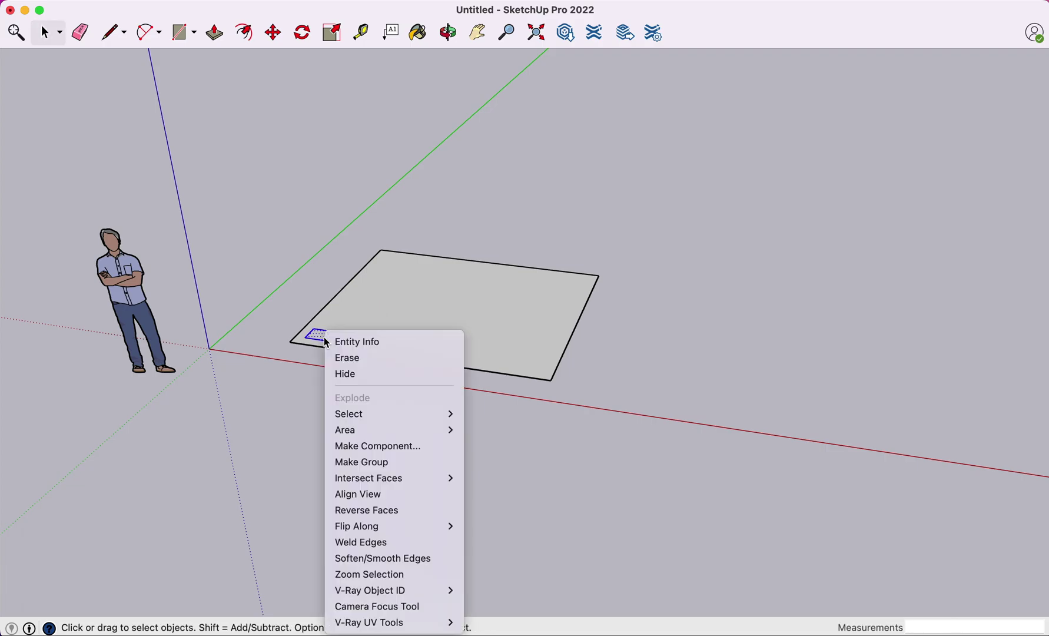
click(397, 447)
text(6)
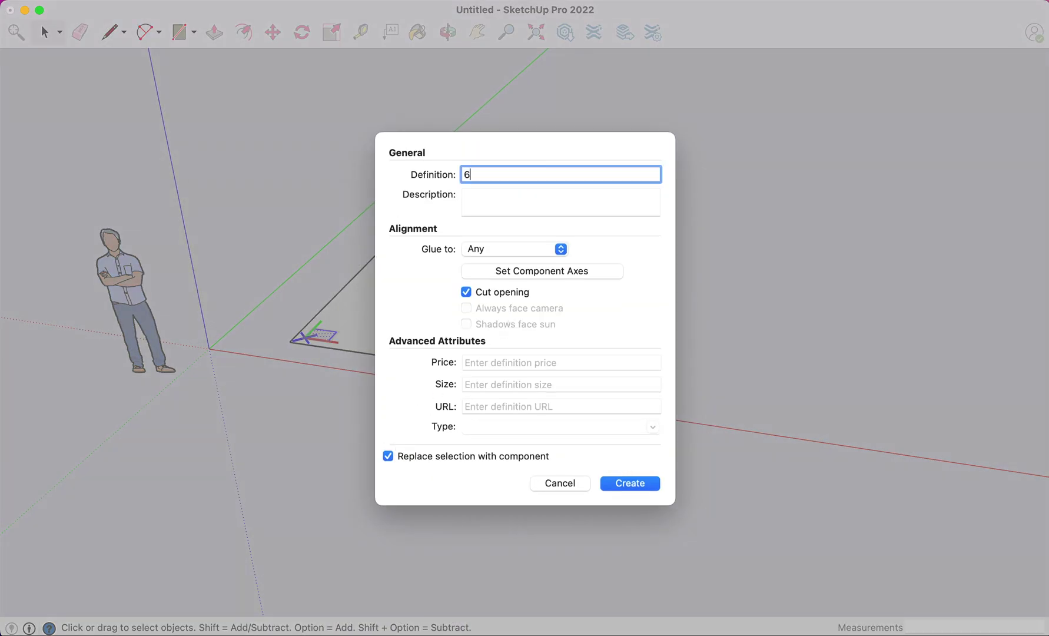
text(x6 PT Dec)
key(BackSpace)
key(BackSpace)
key(BackSpace)
text(C)
key(BackSpace)
text(Post)
click(643, 479)
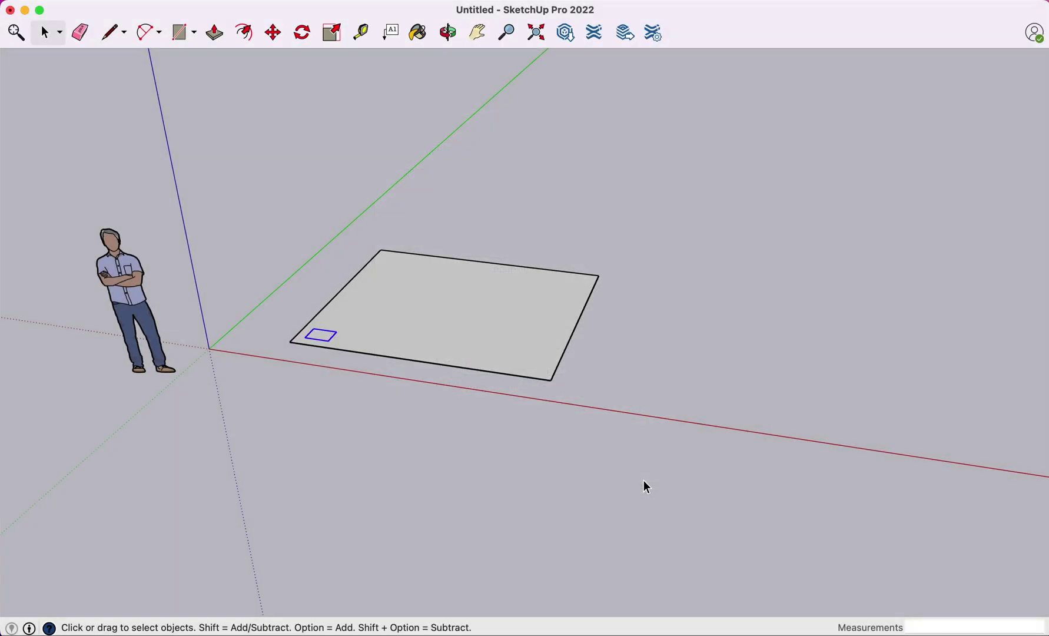
Copy the post to the slab's front-right, back-right and back-left corners.
key(m)
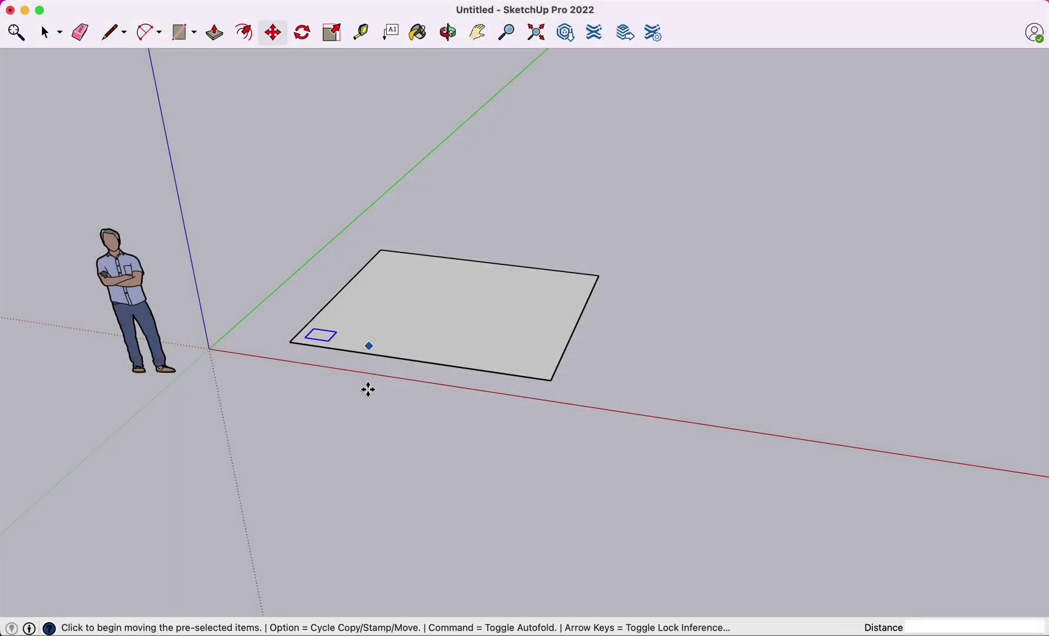
click(337, 333)
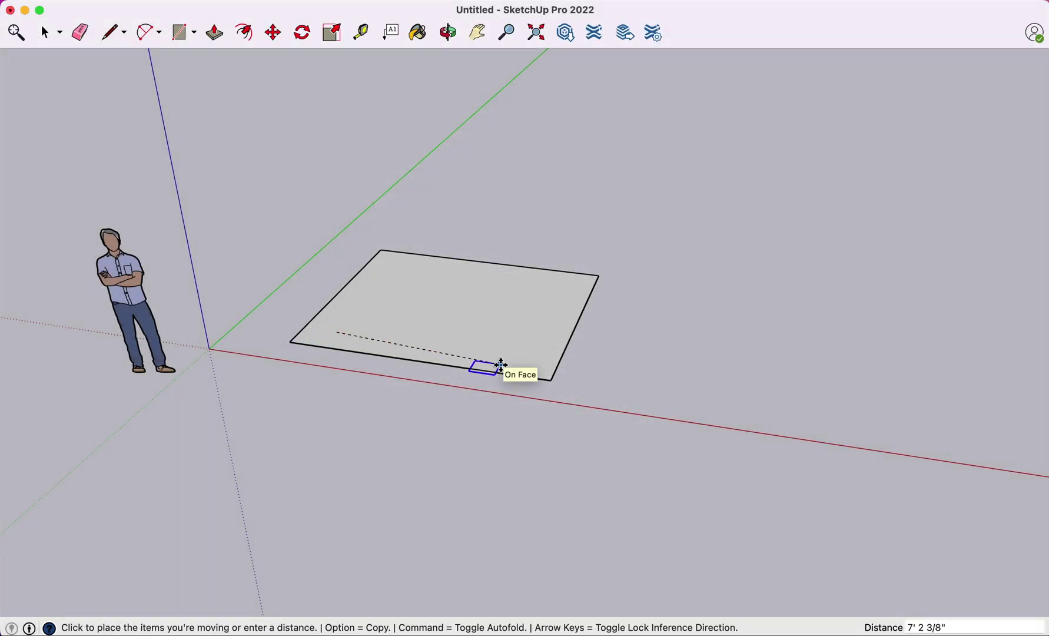
key(alt)
click(542, 360)
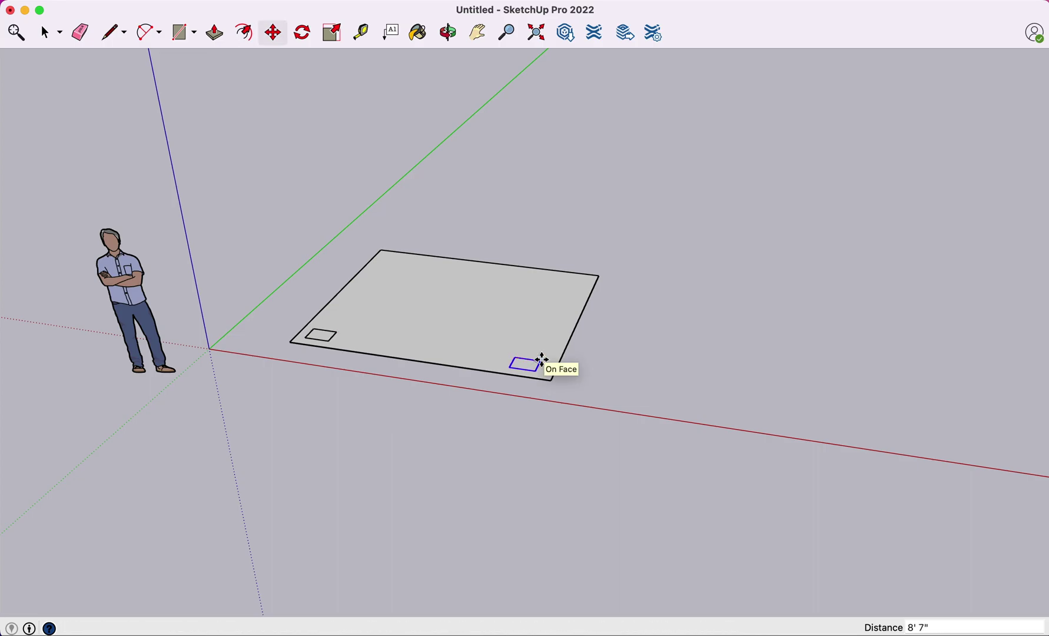
click(541, 360)
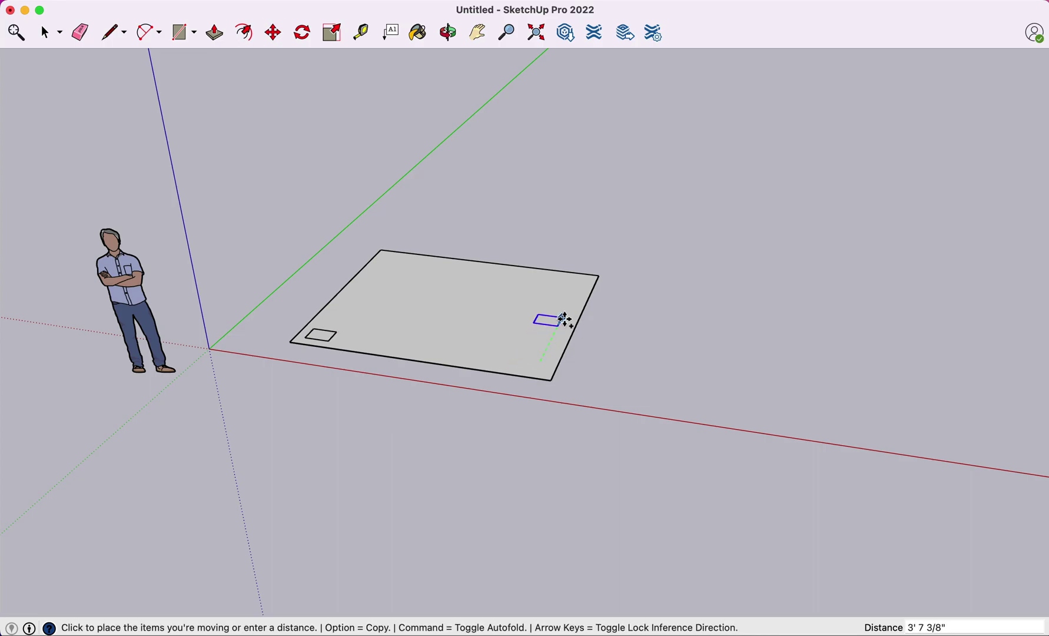
key(alt)
click(567, 288)
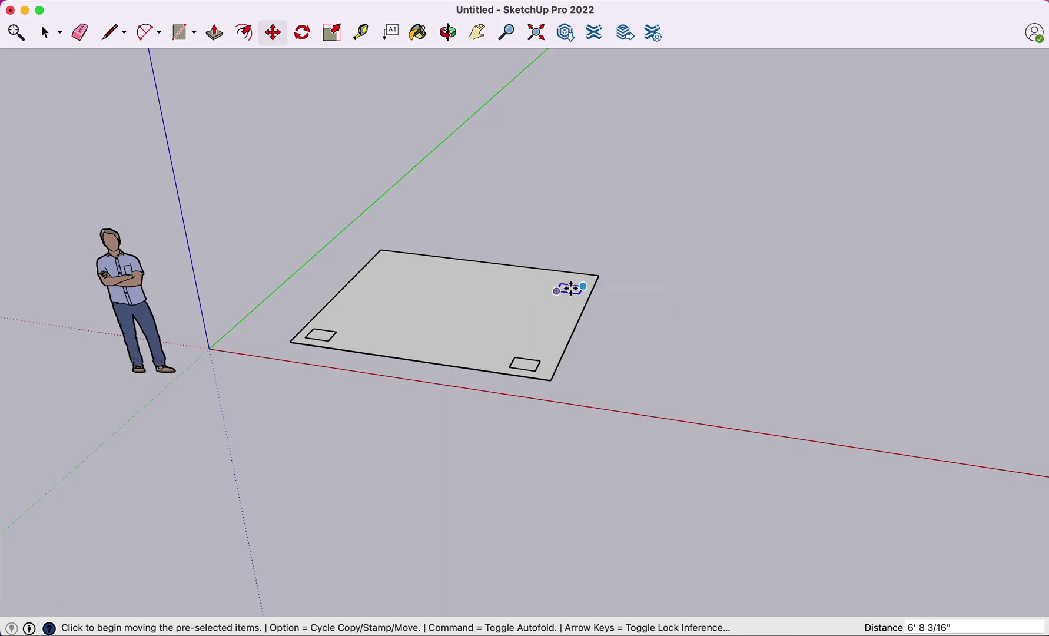
click(564, 290)
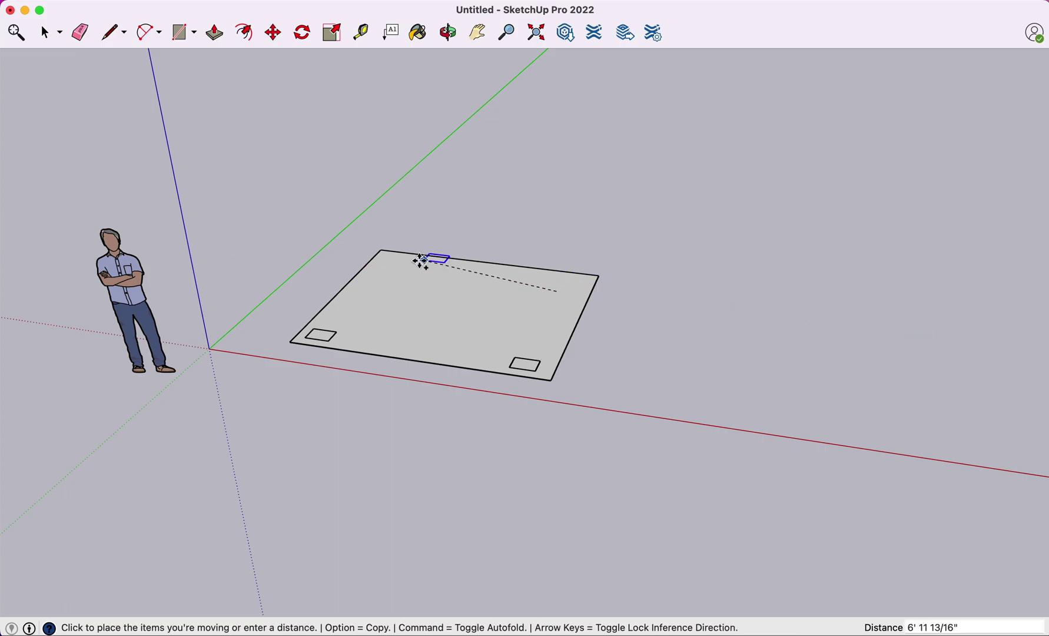
key(alt)
click(381, 263)
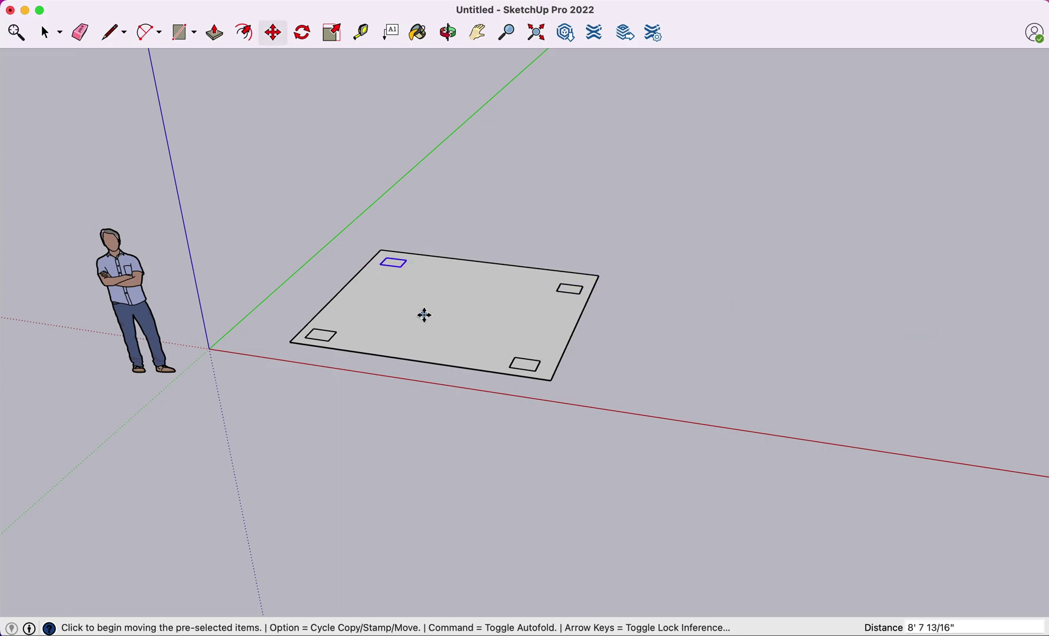
key(space)
Pull the front-left rectangle up into a tall post, raising all four shared copies.
double_click(320, 339)
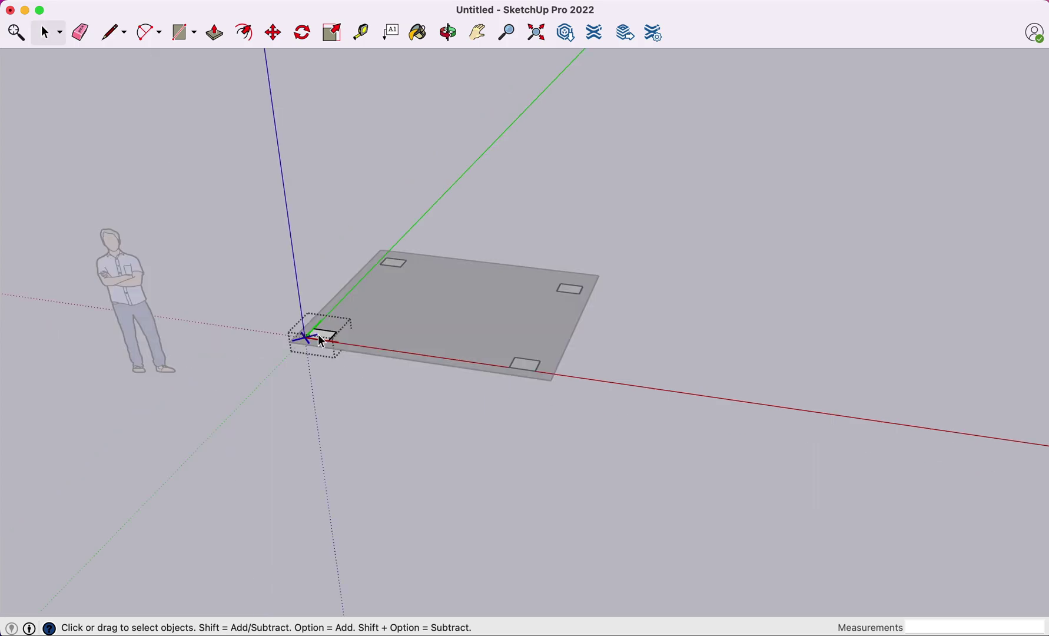
key(p)
click(325, 337)
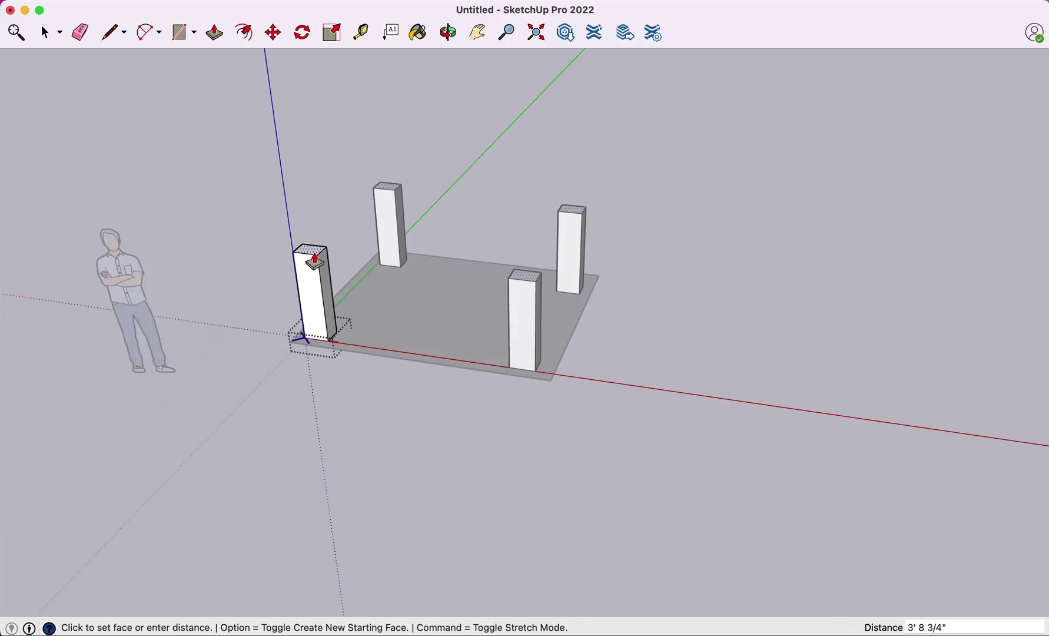
click(307, 220)
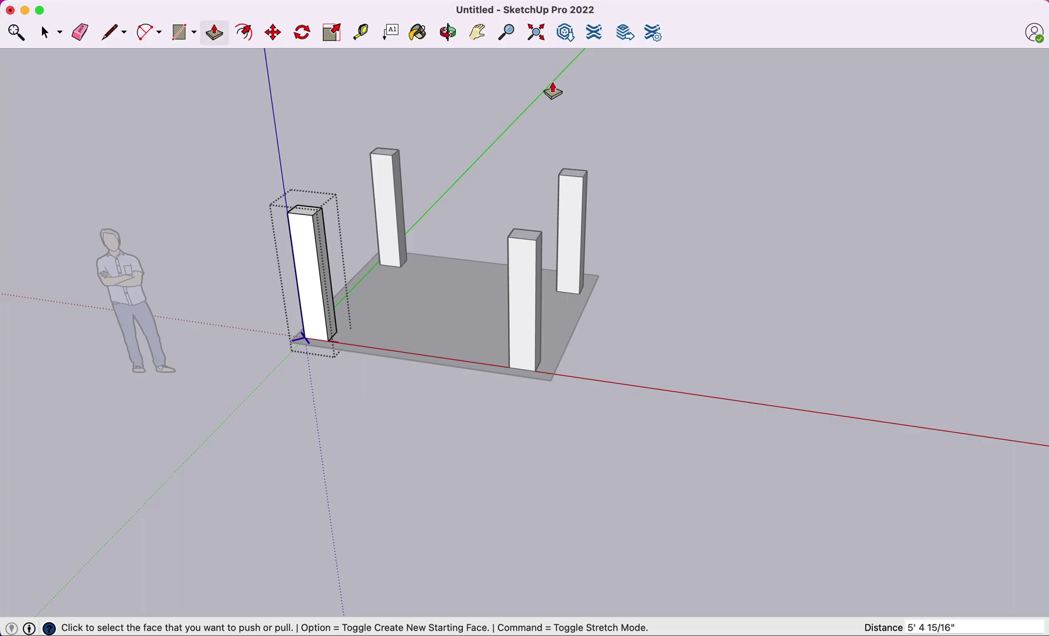
click(477, 33)
drag(476, 105, 562, 121)
scroll(539, 119, up, 3)
scroll(516, 183, up, 2)
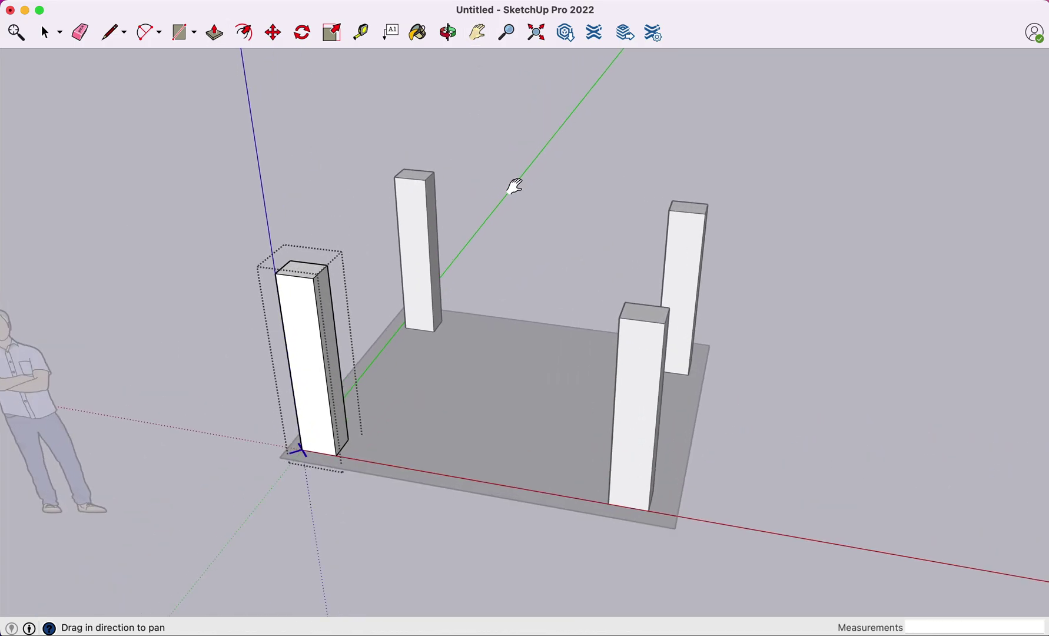
drag(516, 183, 536, 173)
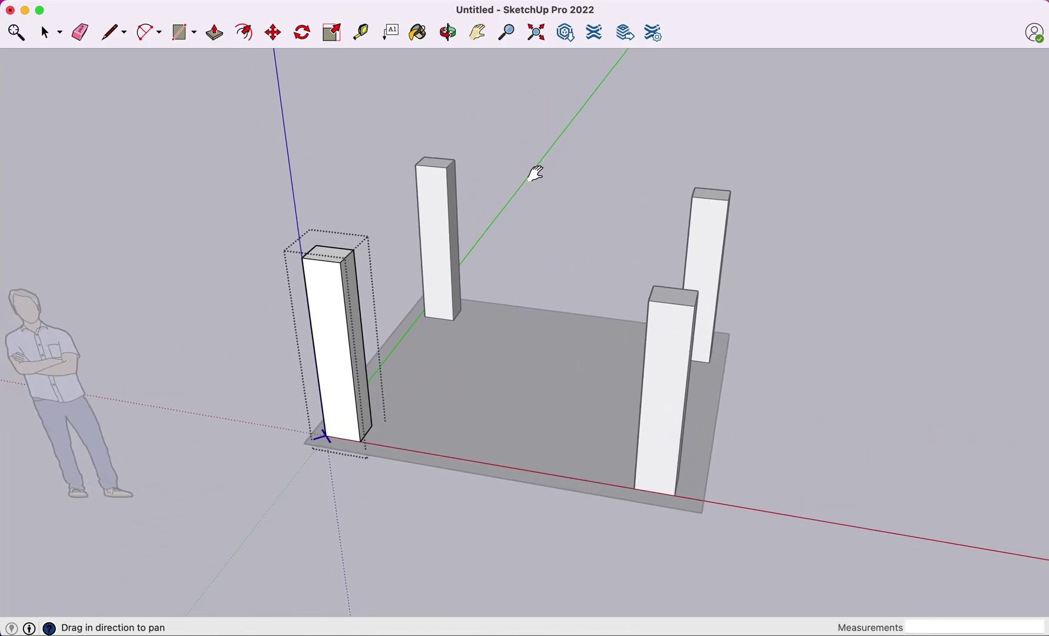
key(space)
click(607, 199)
double_click(345, 281)
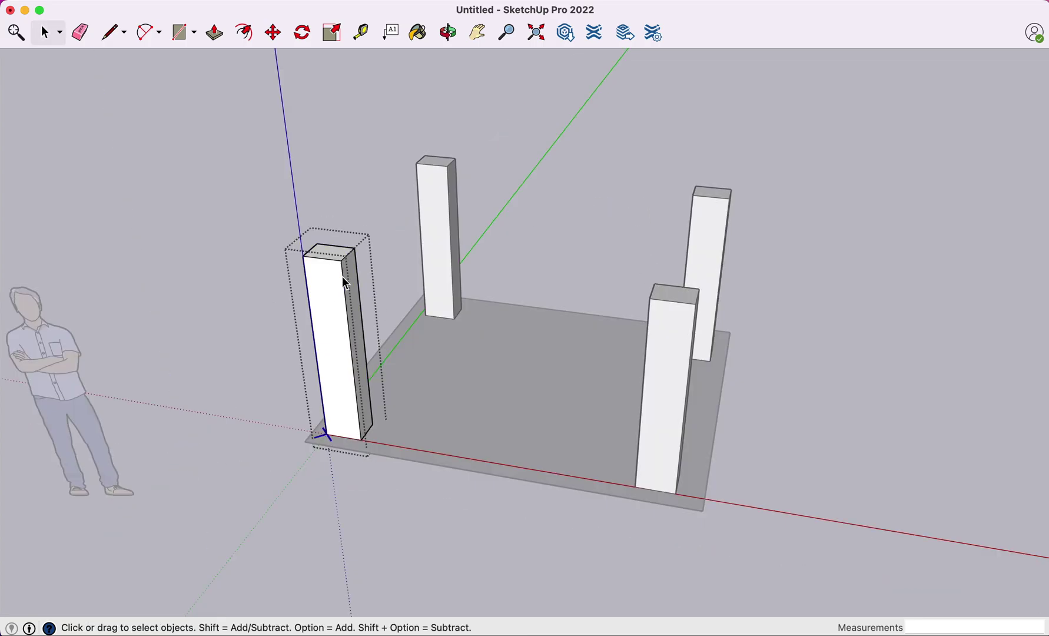
Split the post top with a line and push one half down 8 15/16" to notch it.
key(l)
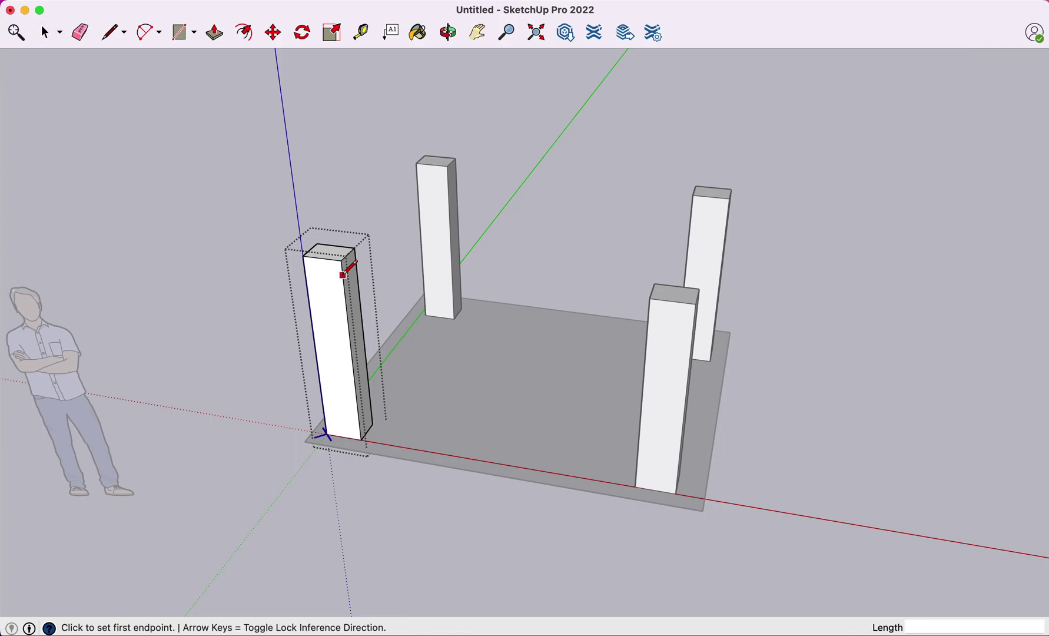
click(322, 257)
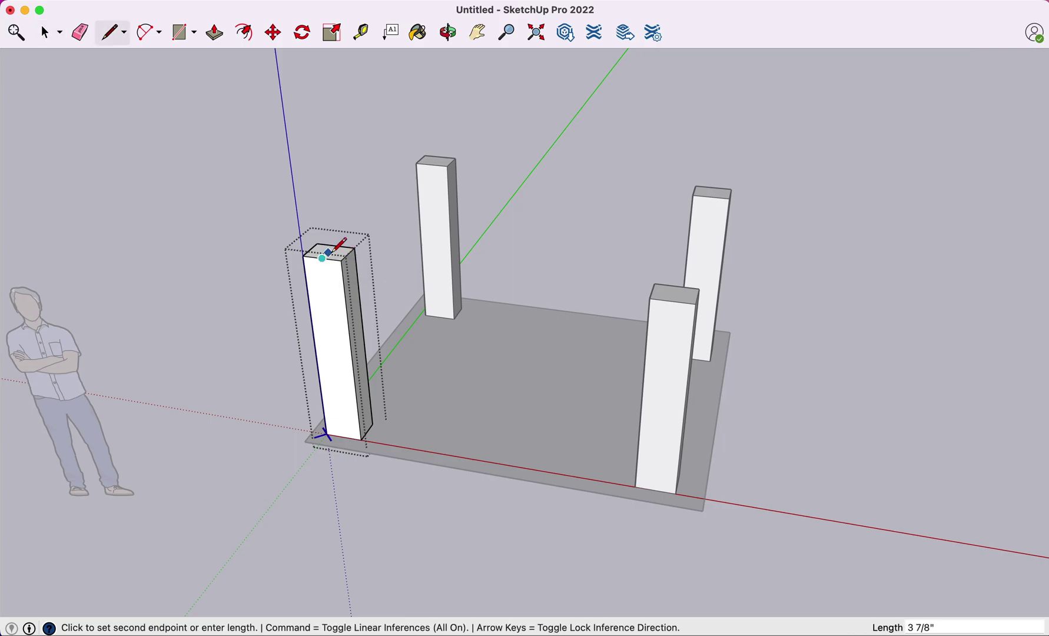
click(336, 245)
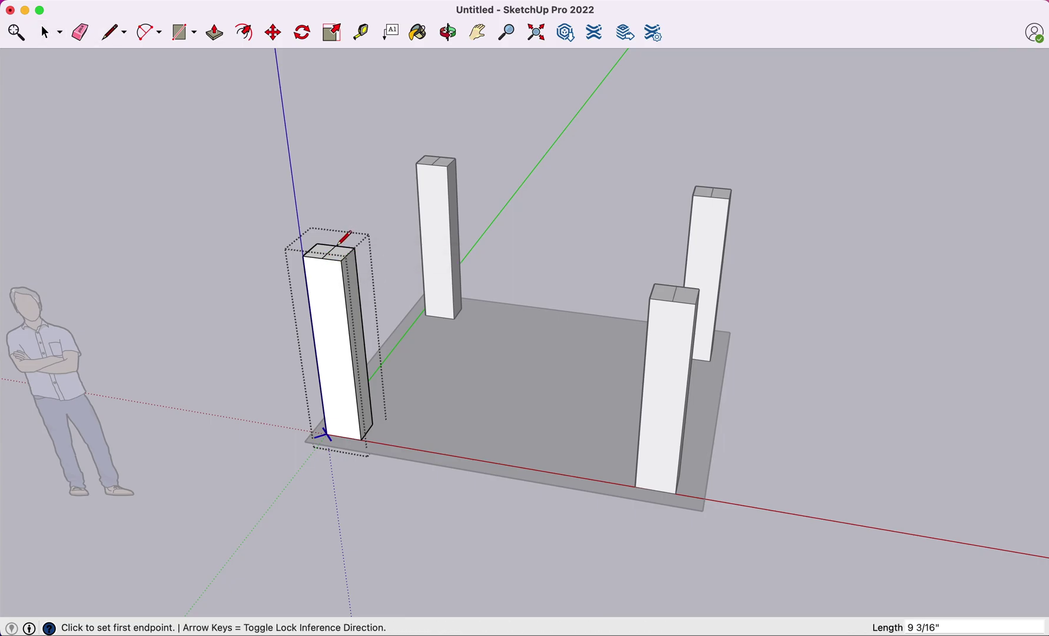
key(space)
key(p)
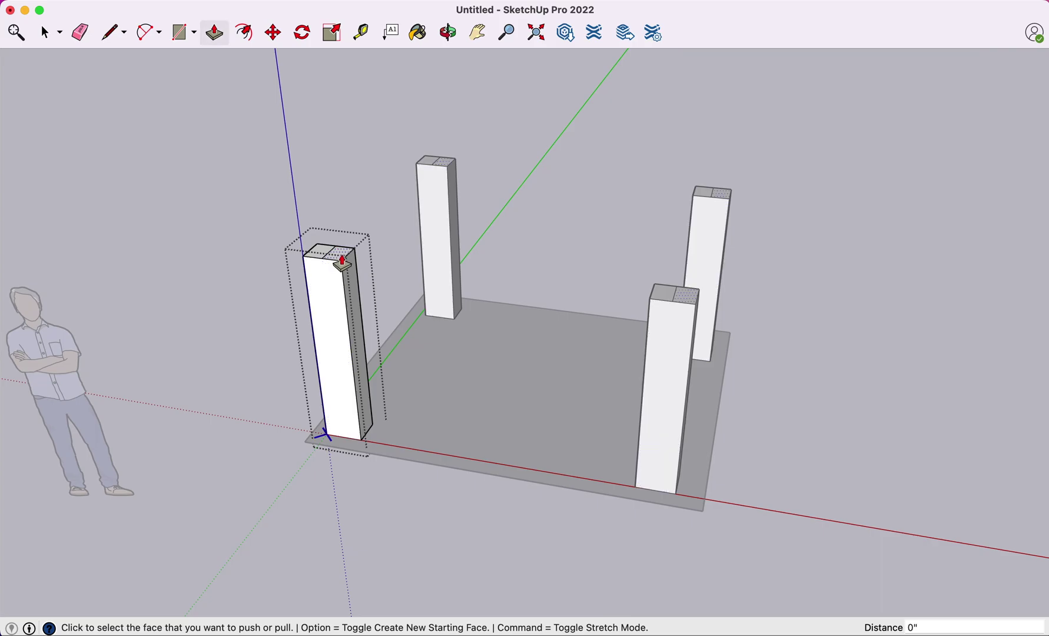
click(342, 274)
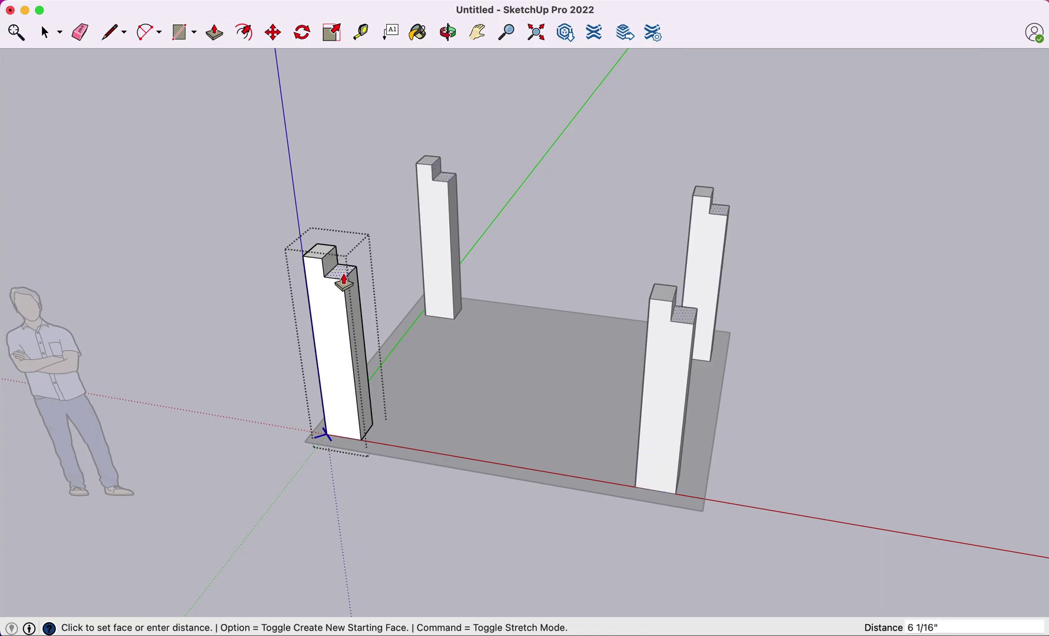
click(344, 287)
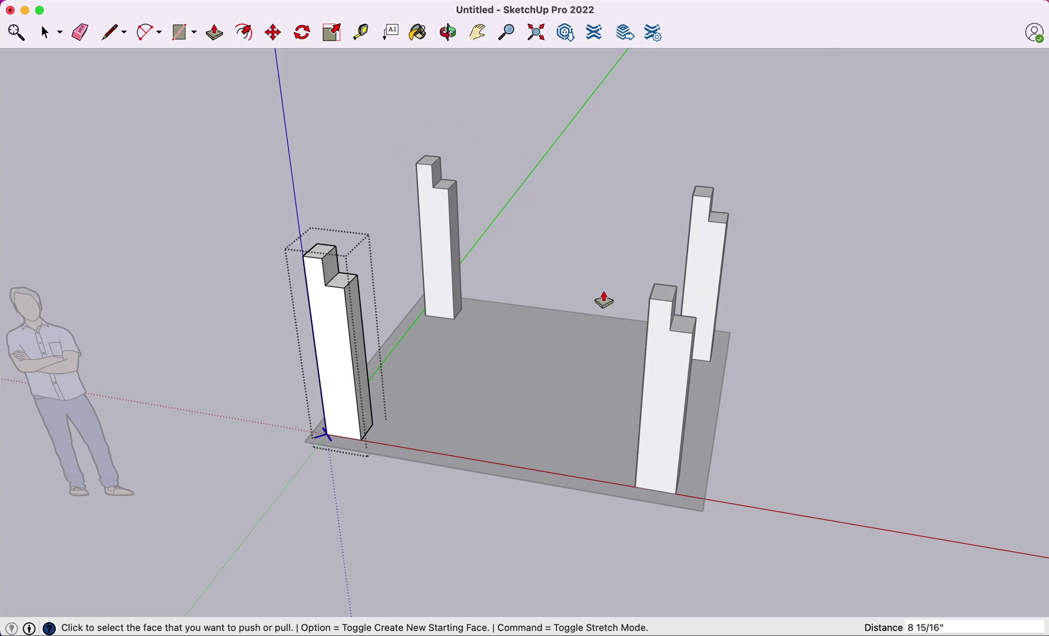
key(p)
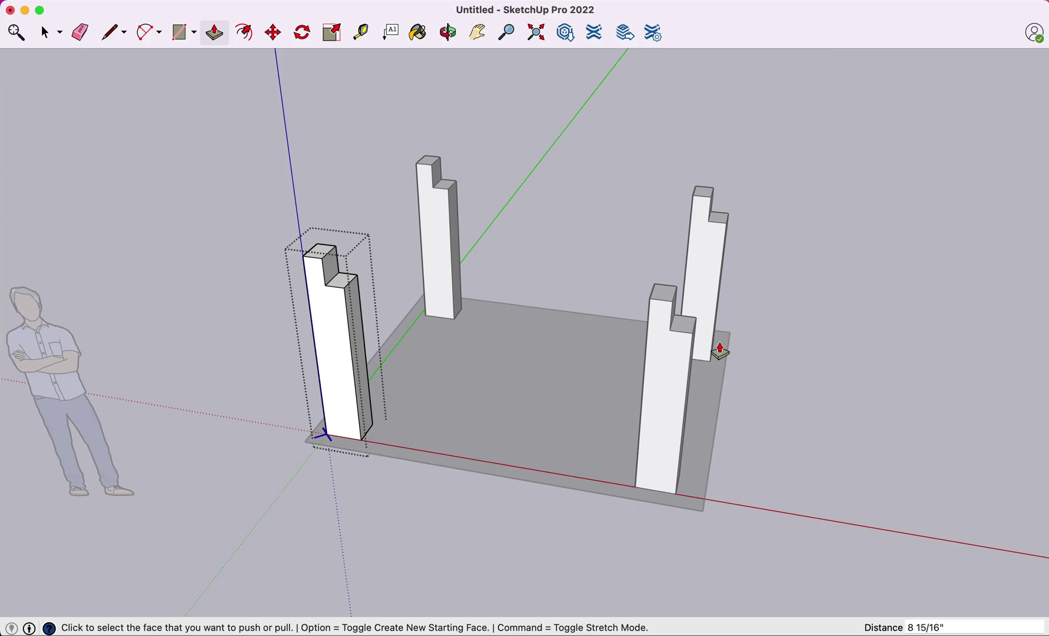
click(448, 32)
drag(552, 80, 545, 110)
Rotate the back-right post about its vertical axis using the Move tool's rotate grip.
key(space)
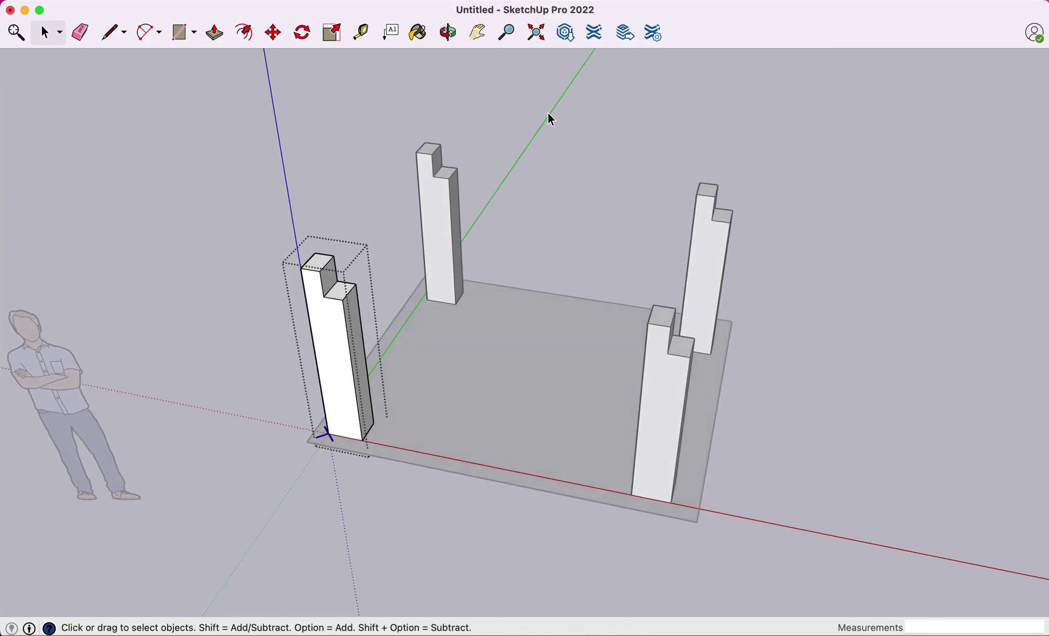
click(550, 119)
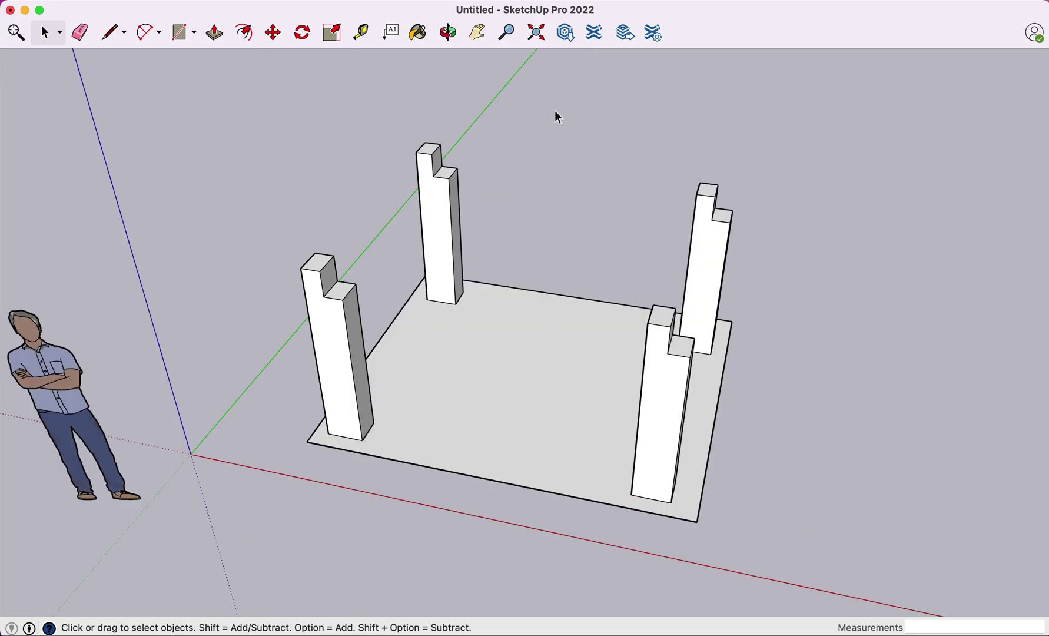
key(m)
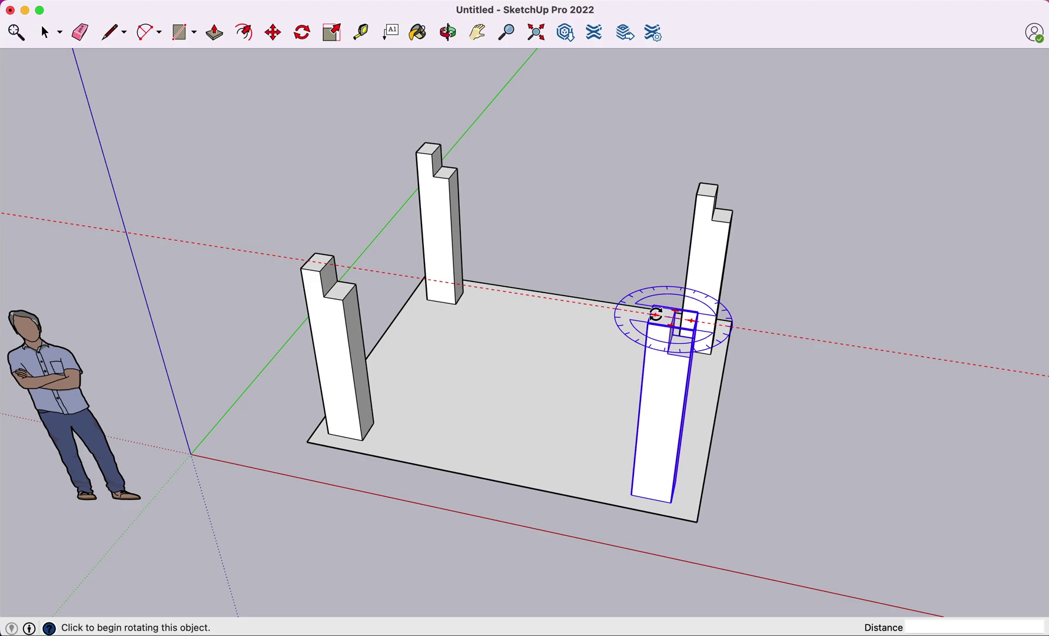
click(656, 315)
click(698, 322)
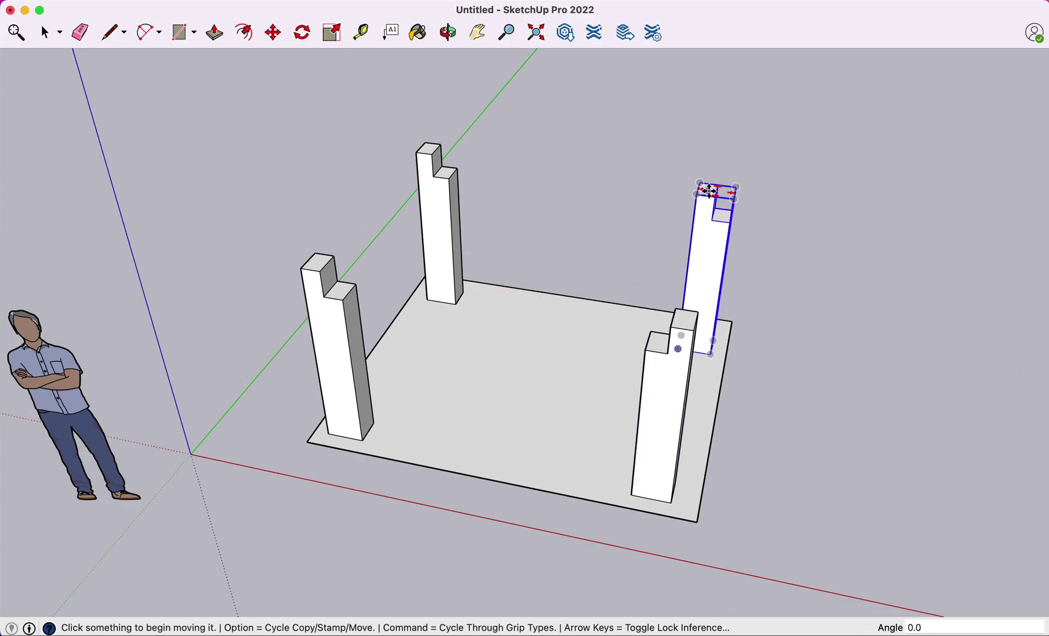
click(708, 188)
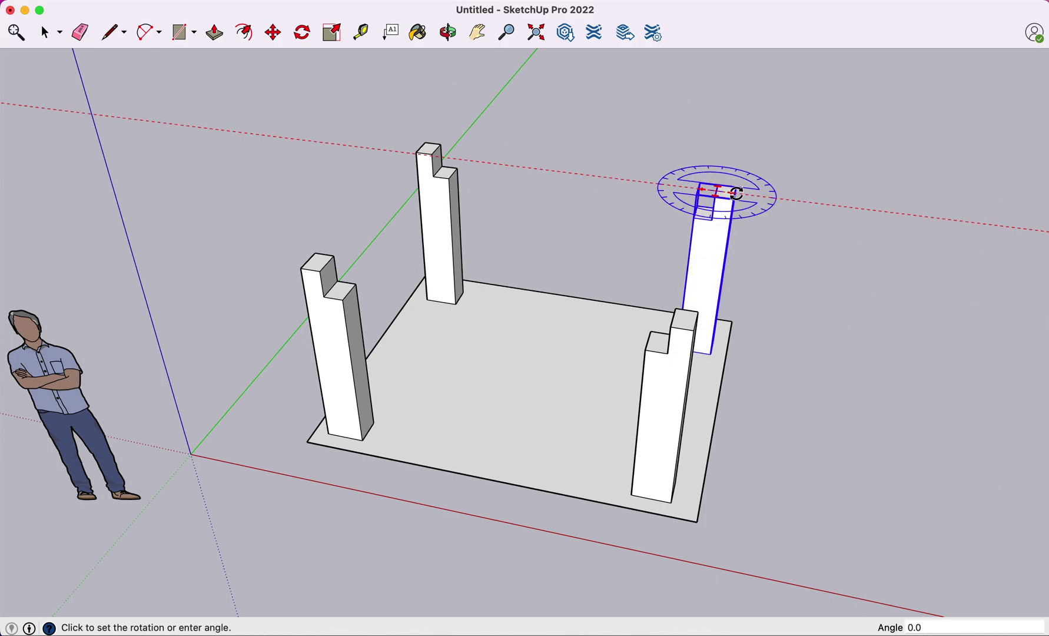
click(736, 193)
key(space)
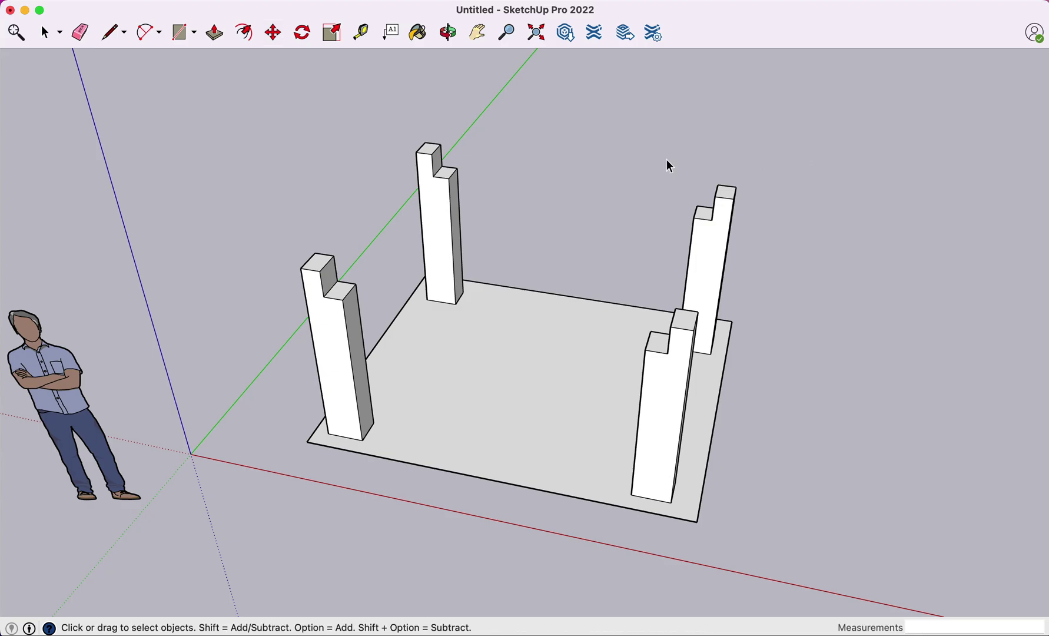
double_click(351, 290)
click(340, 293)
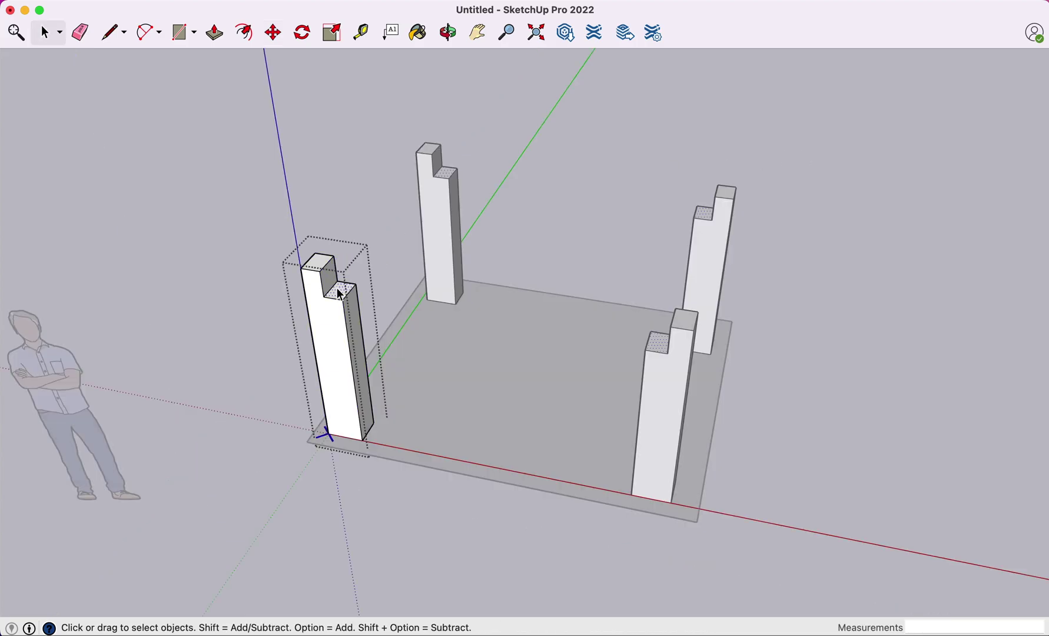
key(p)
click(341, 292)
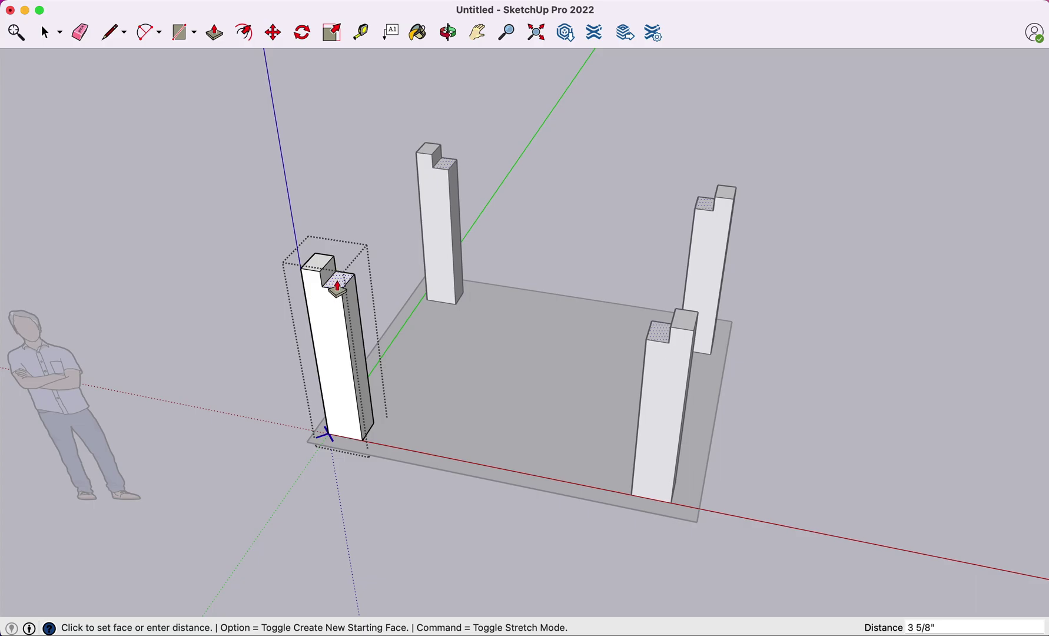
key(Escape)
key(space)
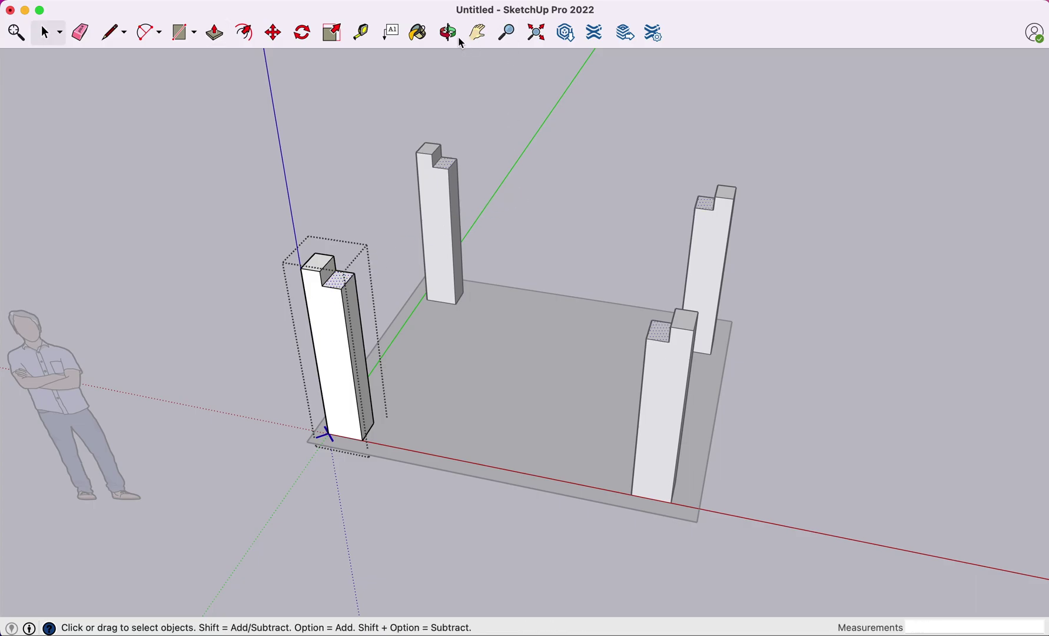
click(458, 38)
drag(526, 137, 567, 136)
key(space)
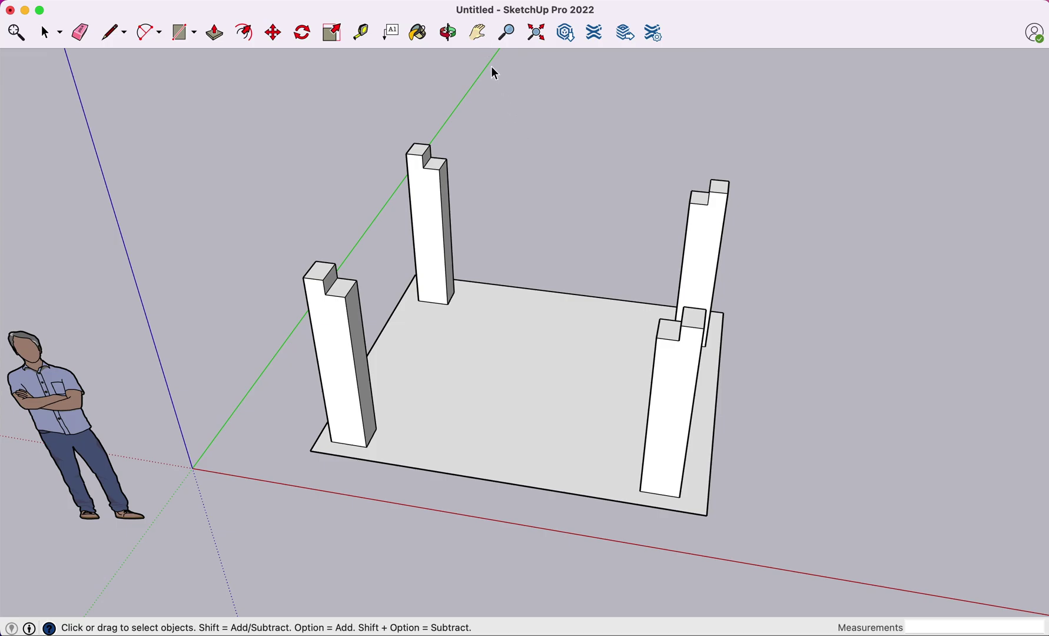
click(483, 38)
drag(531, 158, 540, 122)
click(448, 32)
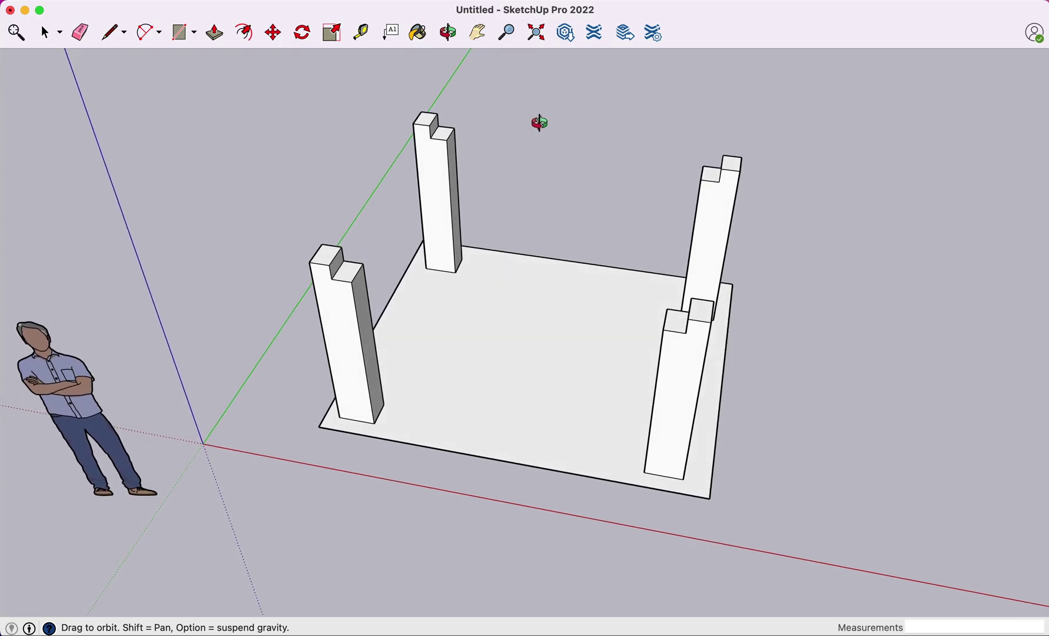